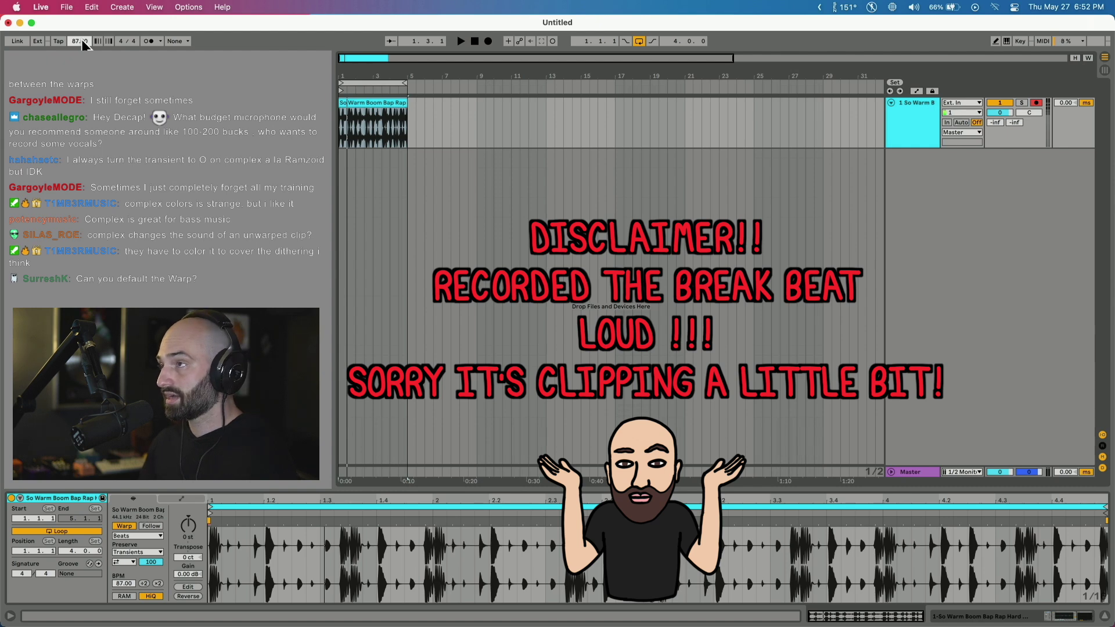
Step: Play the drum loop and enlarge its clip to fill the arrangement view
key(space)
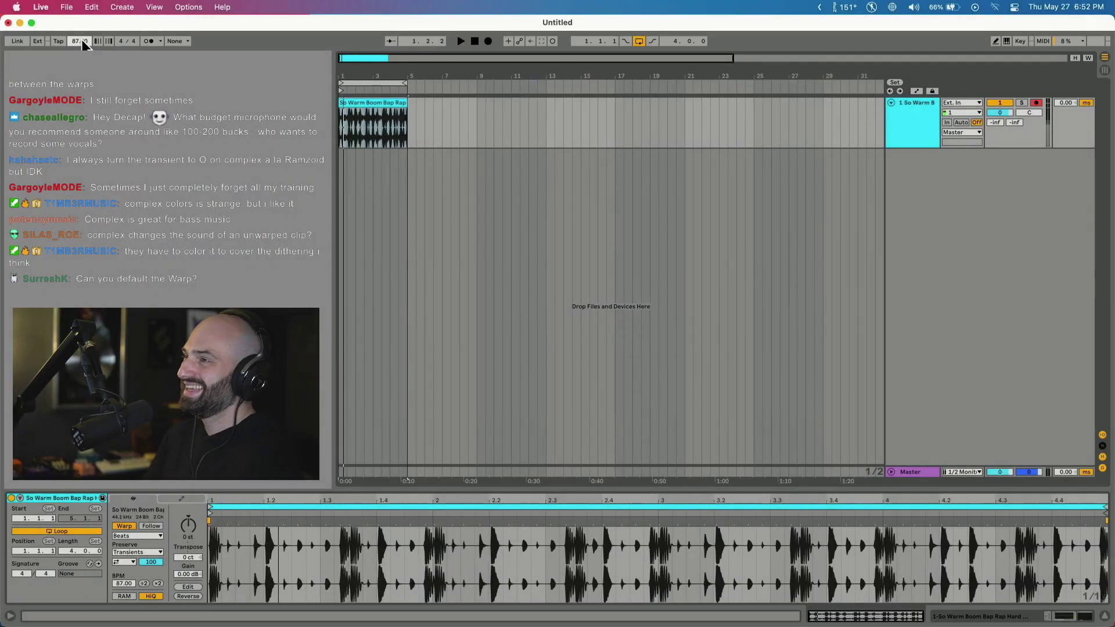
click(342, 122)
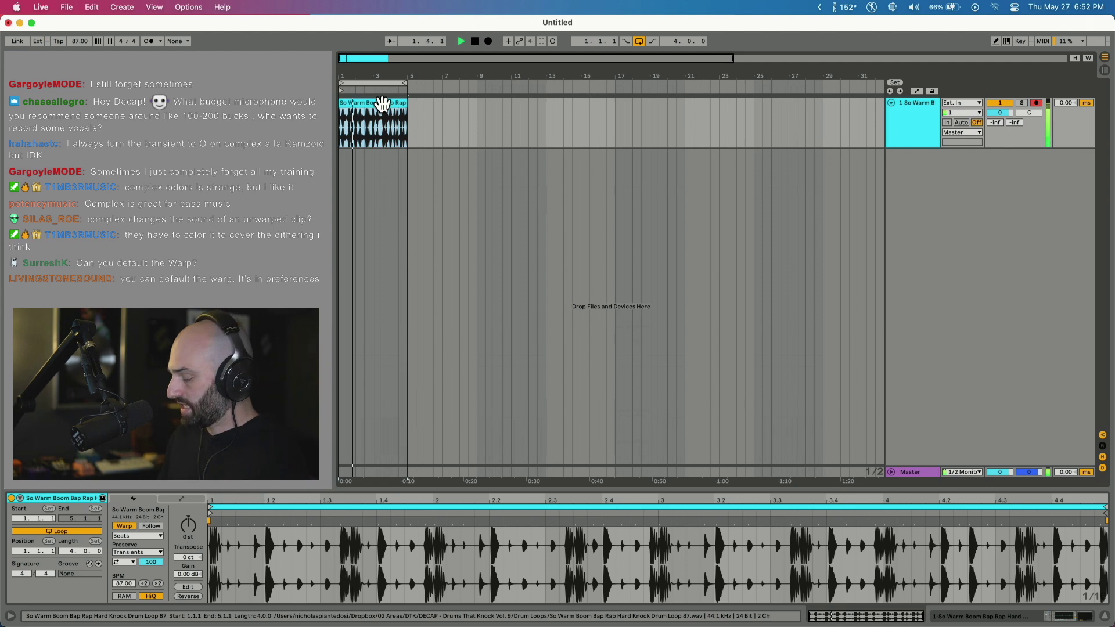
key(z)
drag(918, 148, 936, 294)
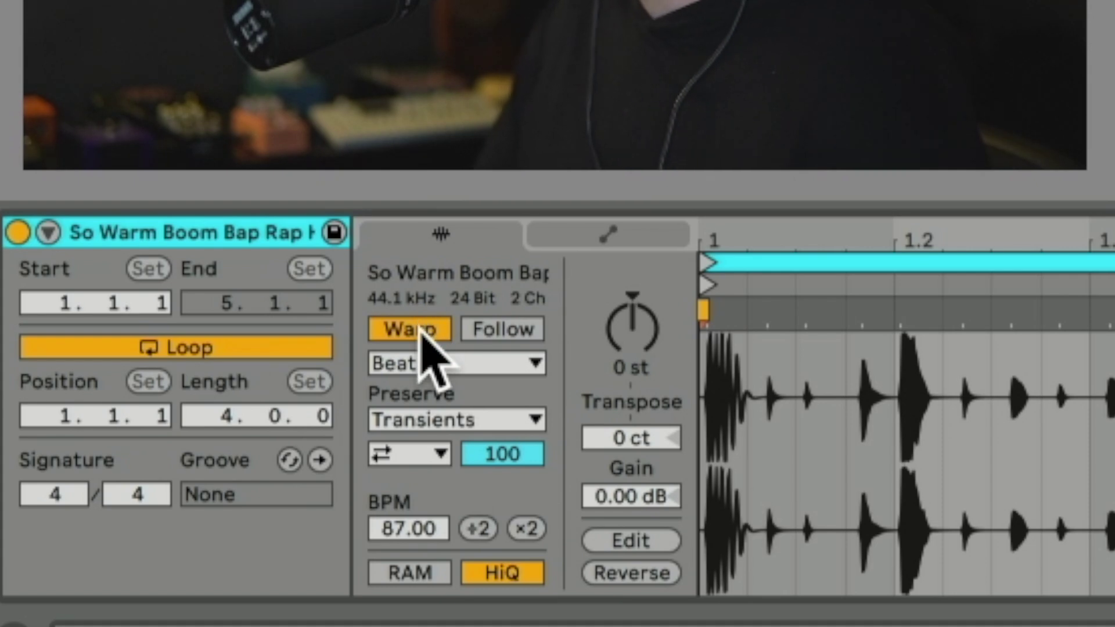
Step: Keep the drum loop's Beats warping set to preserve Transients and change its transient loop mode to Loop Off
click(517, 419)
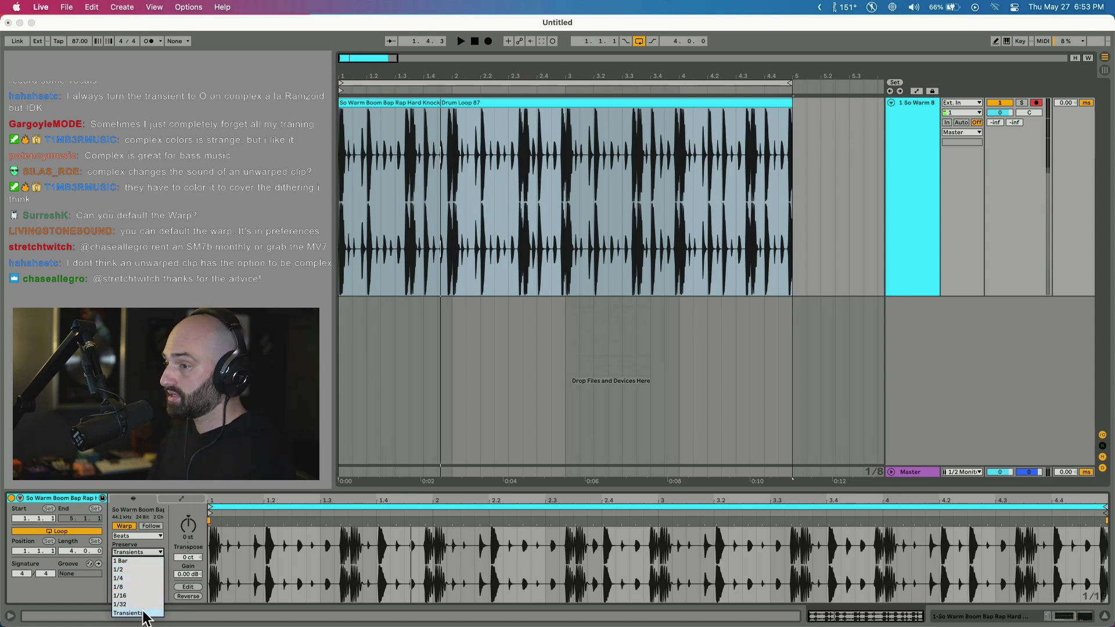
click(180, 559)
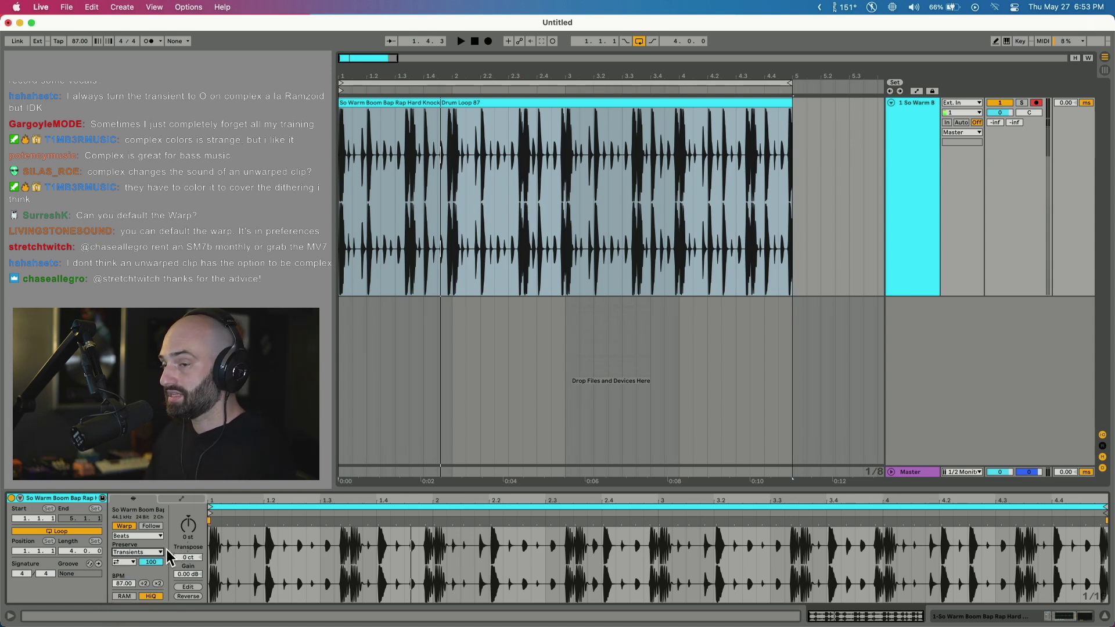
click(124, 562)
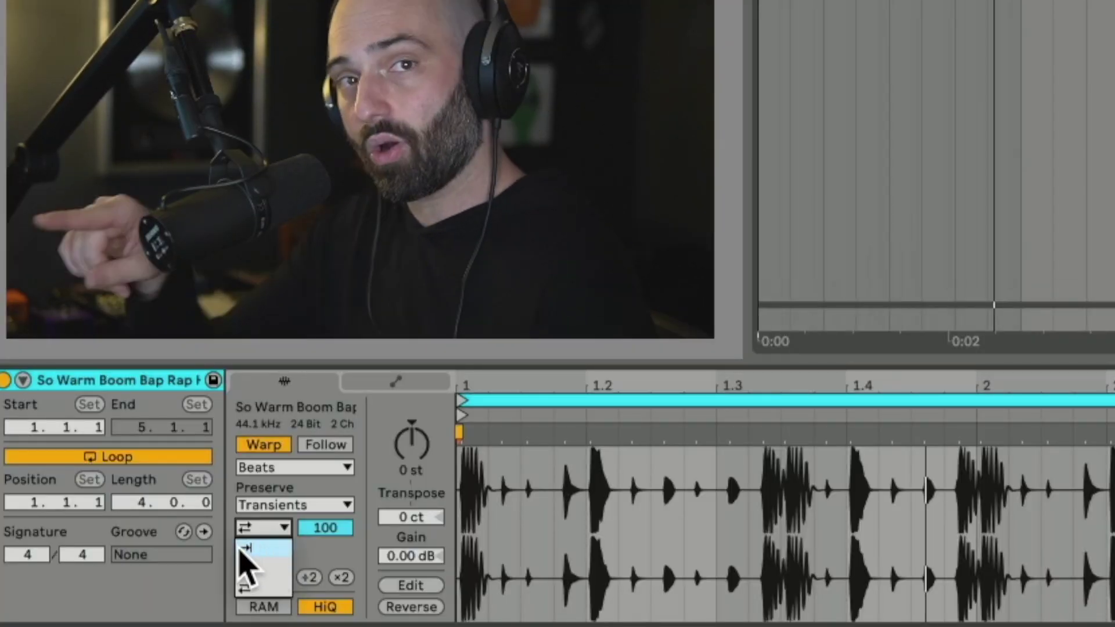
click(244, 548)
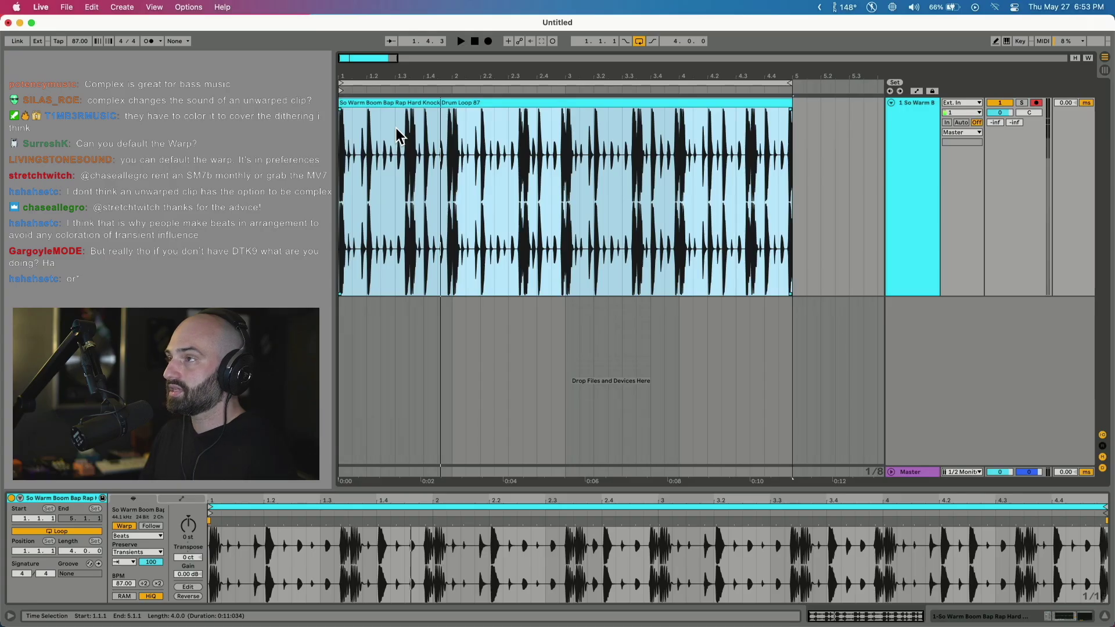
Step: Play the drum loop while slowing the project tempo to 62 BPM, and settle the tempo at 74 BPM
key(space)
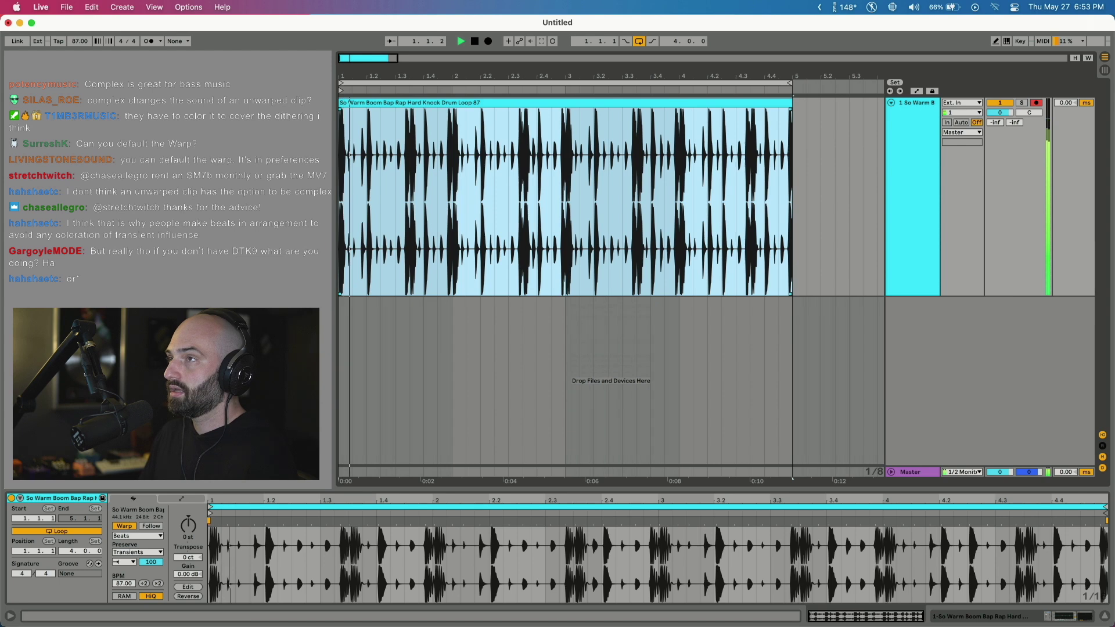
drag(80, 42, 80, 55)
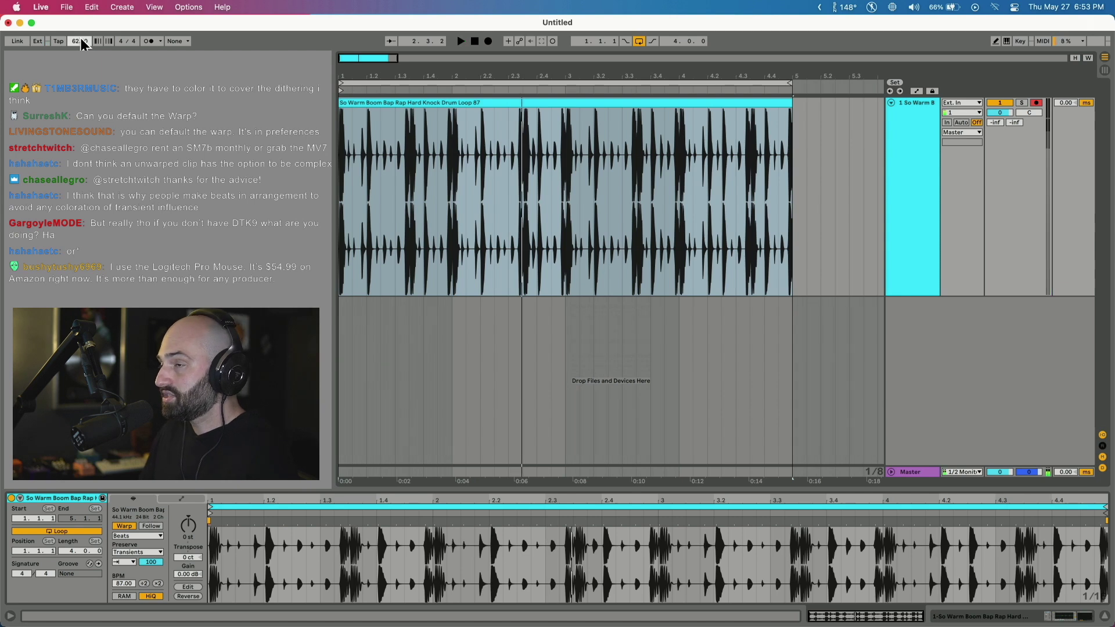
key(space)
mouse_move(80, 41)
mouse_down()
mouse_move(83, 14)
mouse_move(83, 34)
mouse_up()
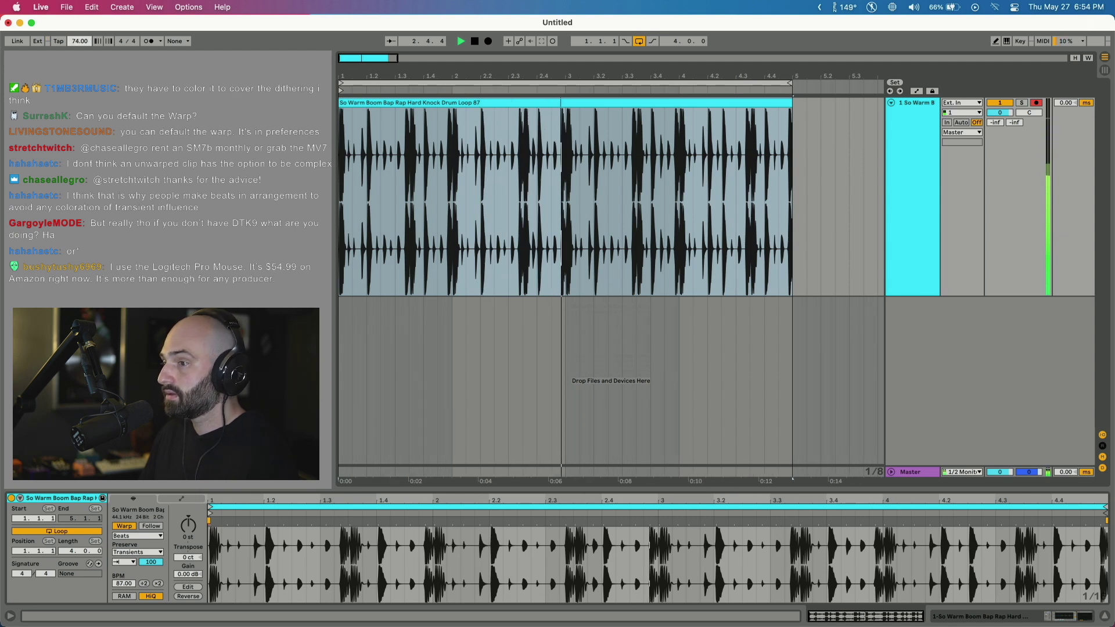
Step: Audition the drum loop with the Loop Back-and-Forth transient mode and return the mode to Loop Off
click(125, 562)
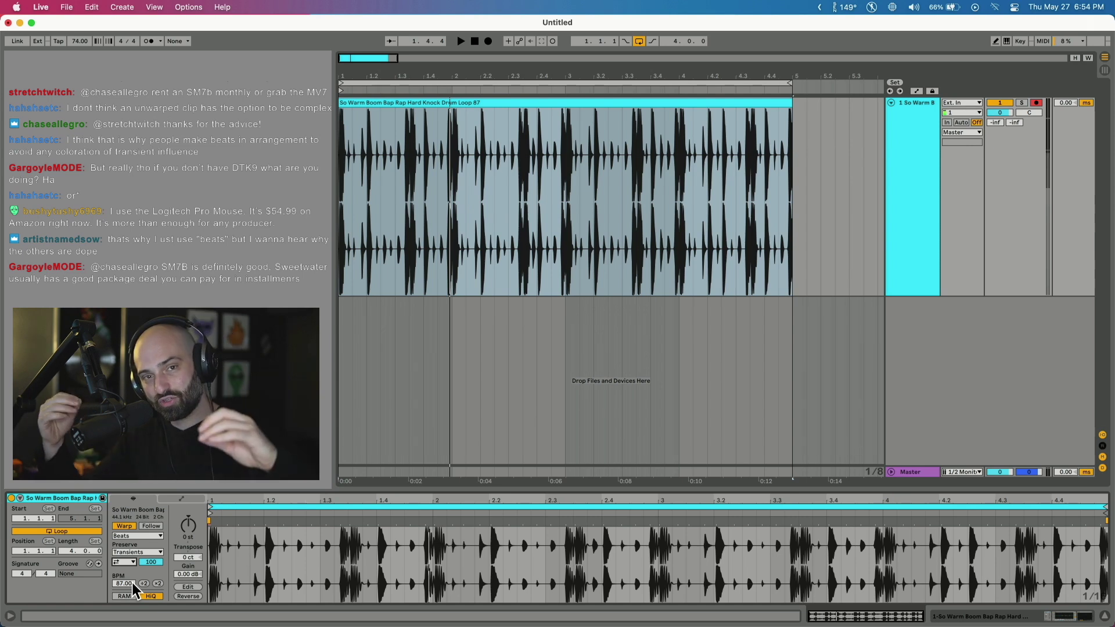
key(space)
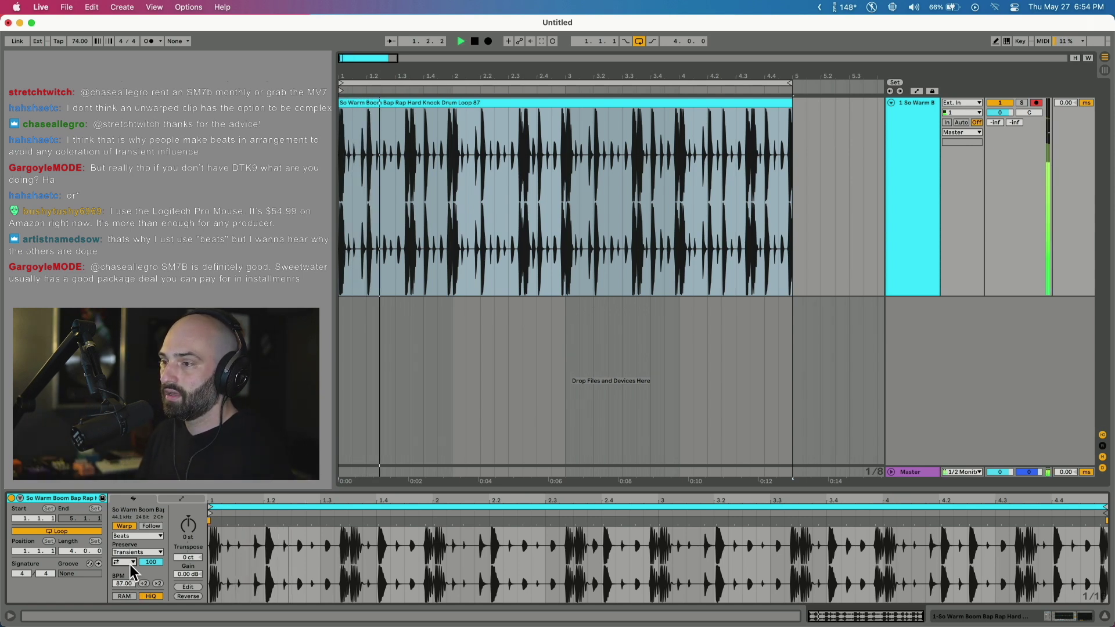
click(132, 563)
click(127, 572)
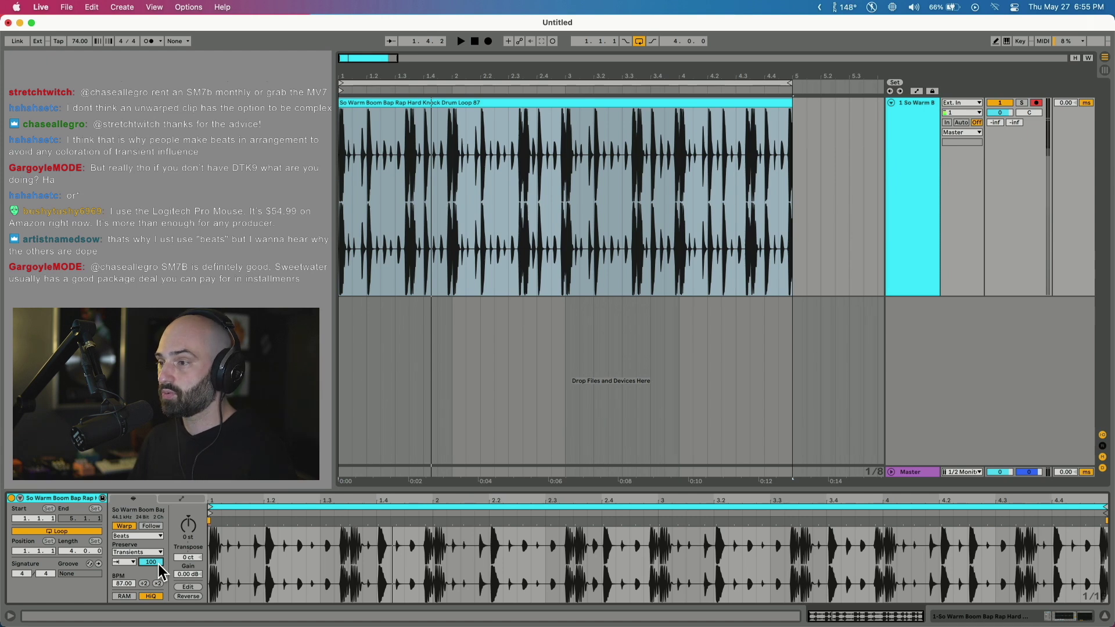
Step: Play the drum loop with its transient envelope lowered to 41, and restore the envelope to 100
key(space)
drag(157, 563, 161, 610)
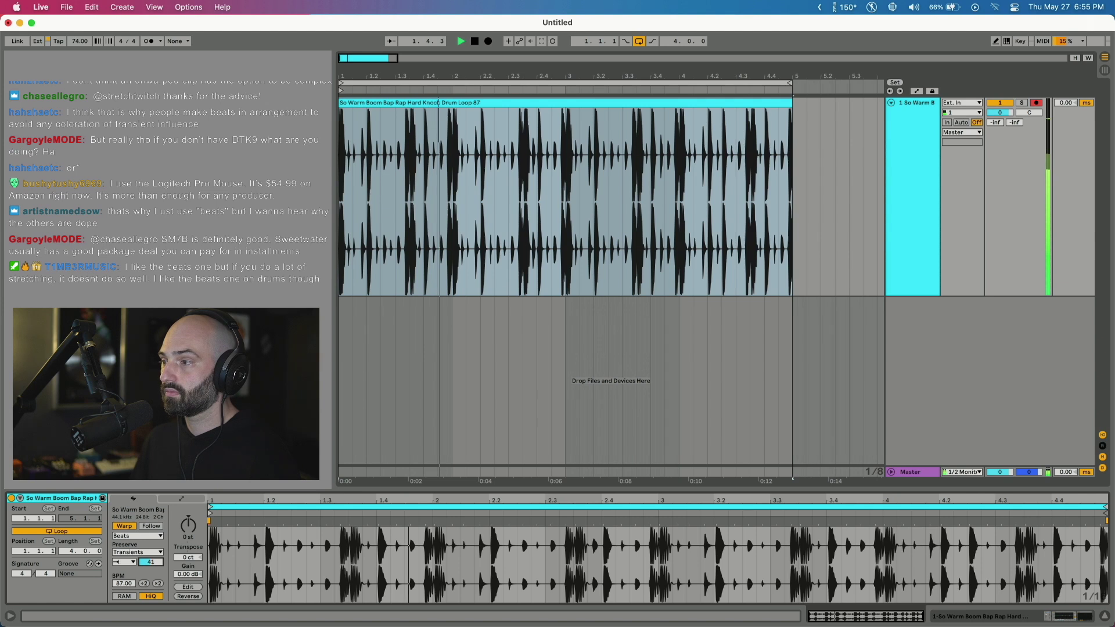
drag(151, 561, 150, 527)
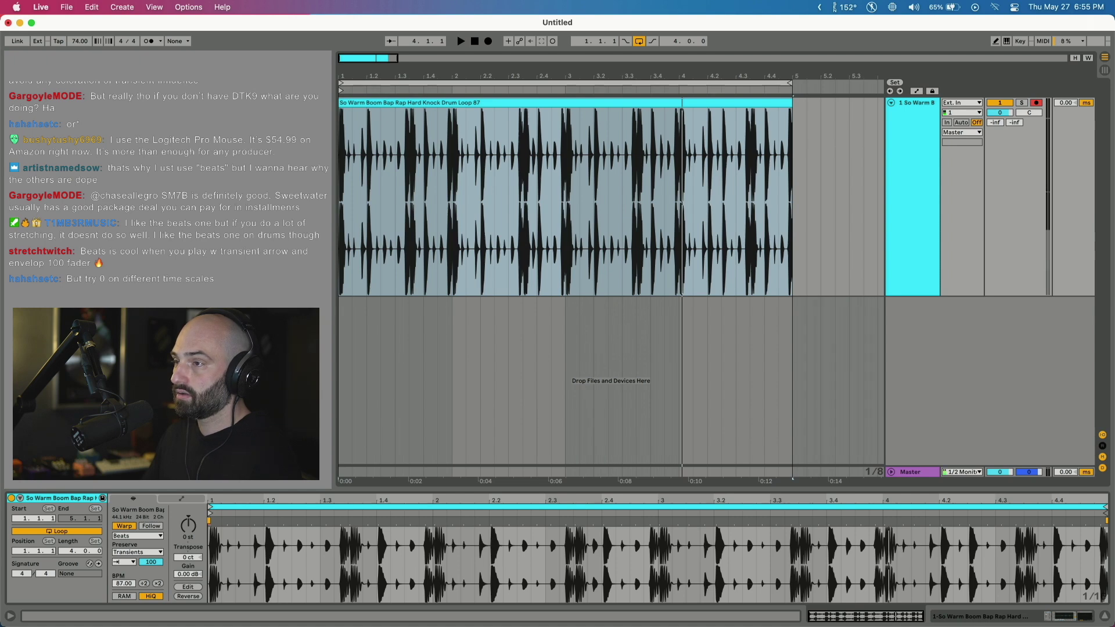
Step: Add the piano melodic loop after the drum loop at 5.3.1, play it, and loop its eight-bar range
drag(980, 182, 821, 189)
key(space)
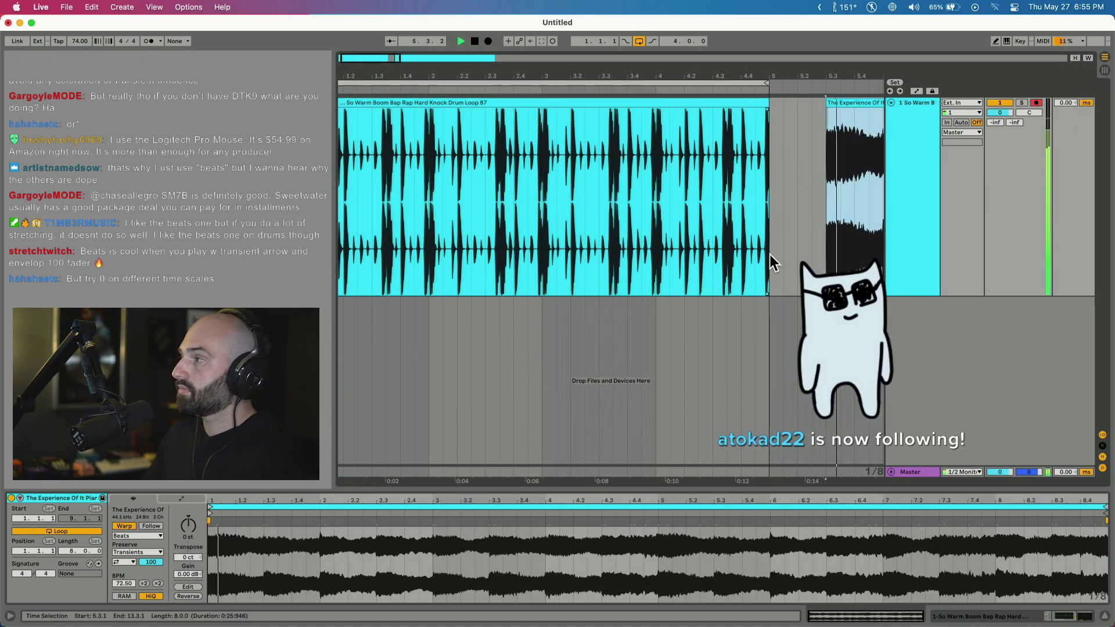
scroll(768, 254, right, 7)
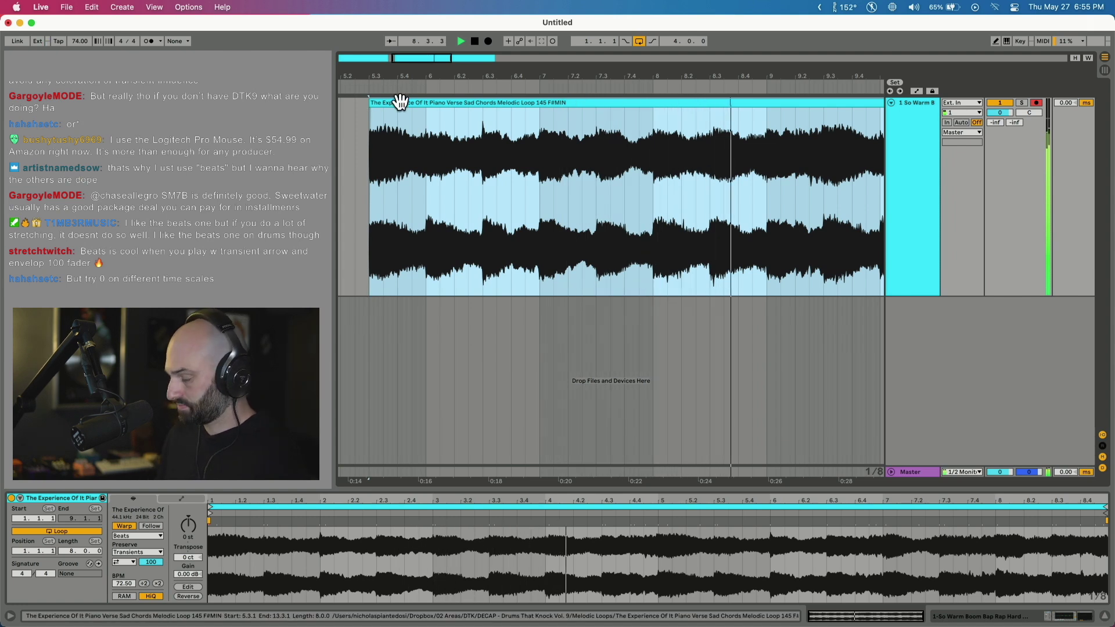
key(super+l)
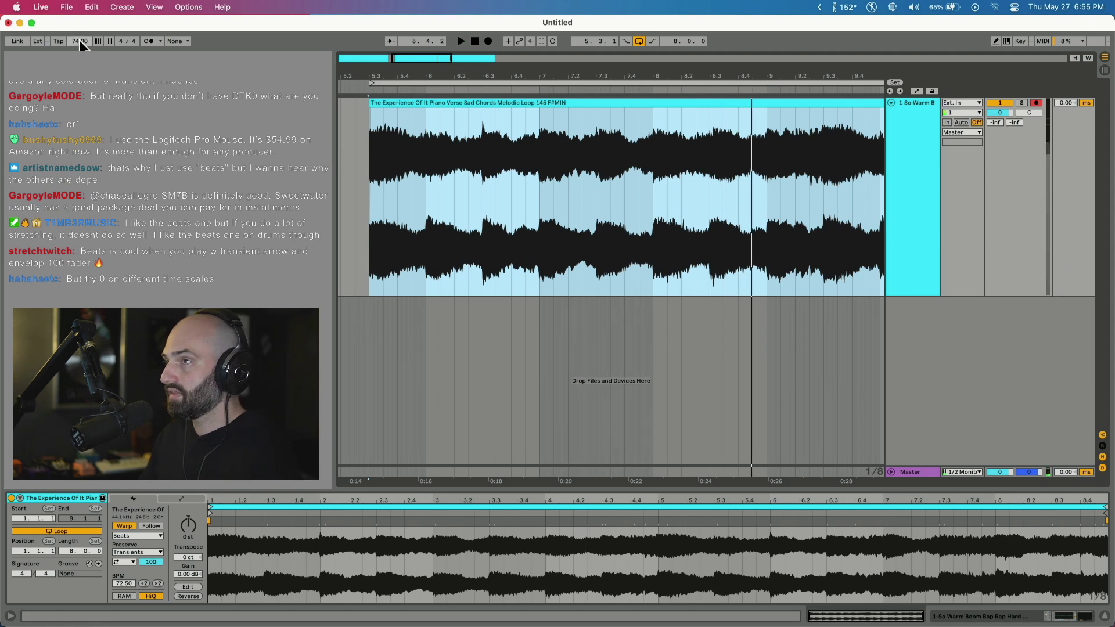
Step: Audition the piano melodic loop in Beats mode while lowering the project tempo to 24 BPM
key(space)
drag(80, 41, 80, 69)
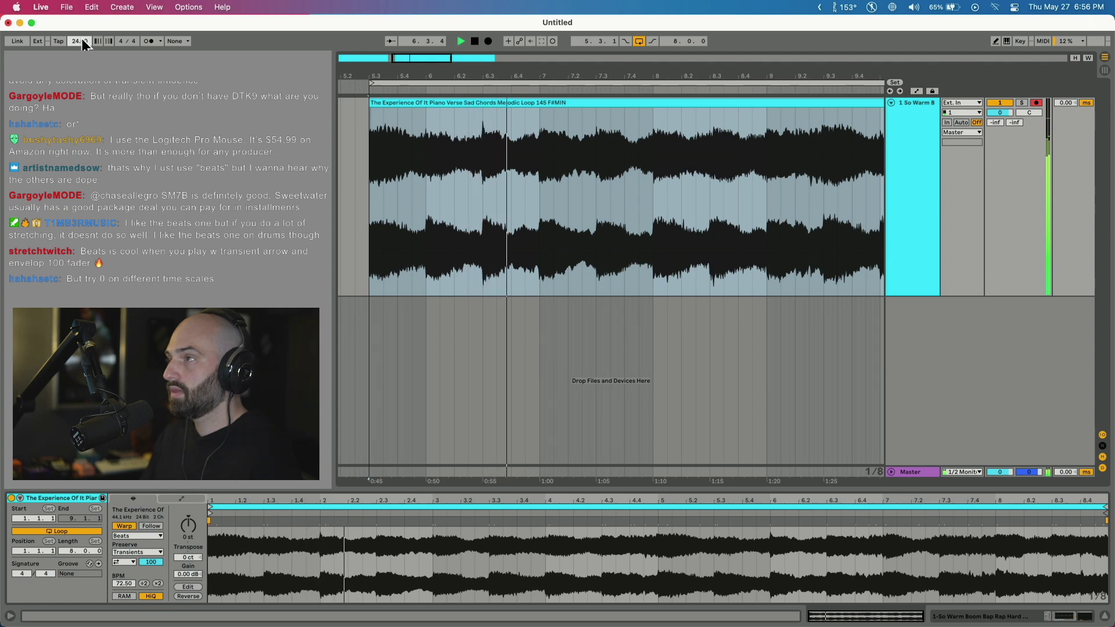
key(space)
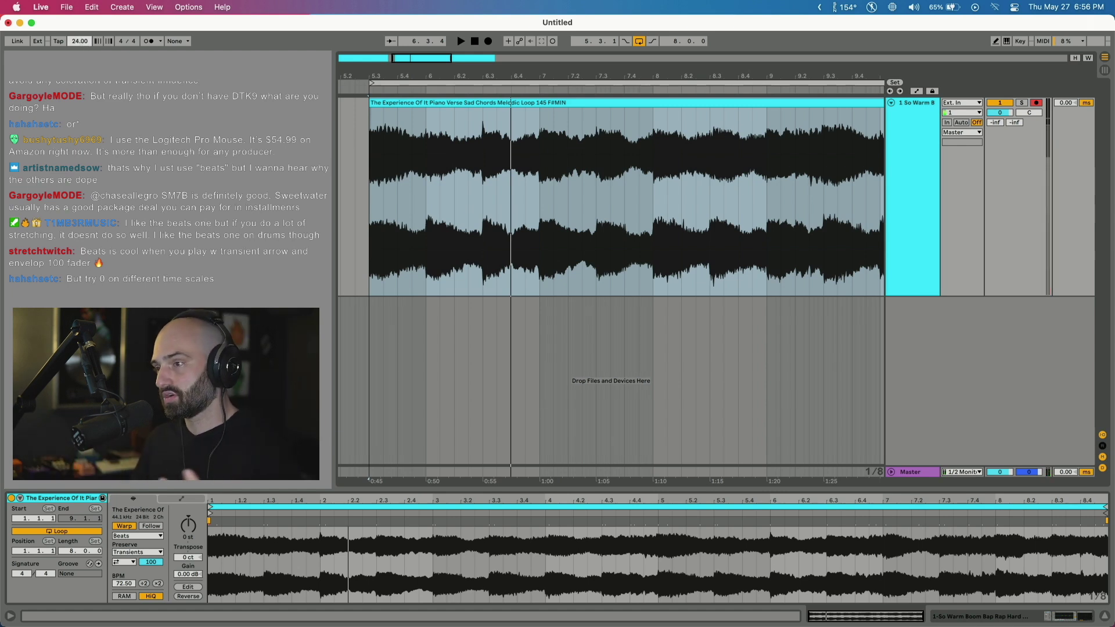
Step: Switch the melodic loop's warp mode to Complex Pro and audition it at 68 BPM and at 40 BPM
click(141, 535)
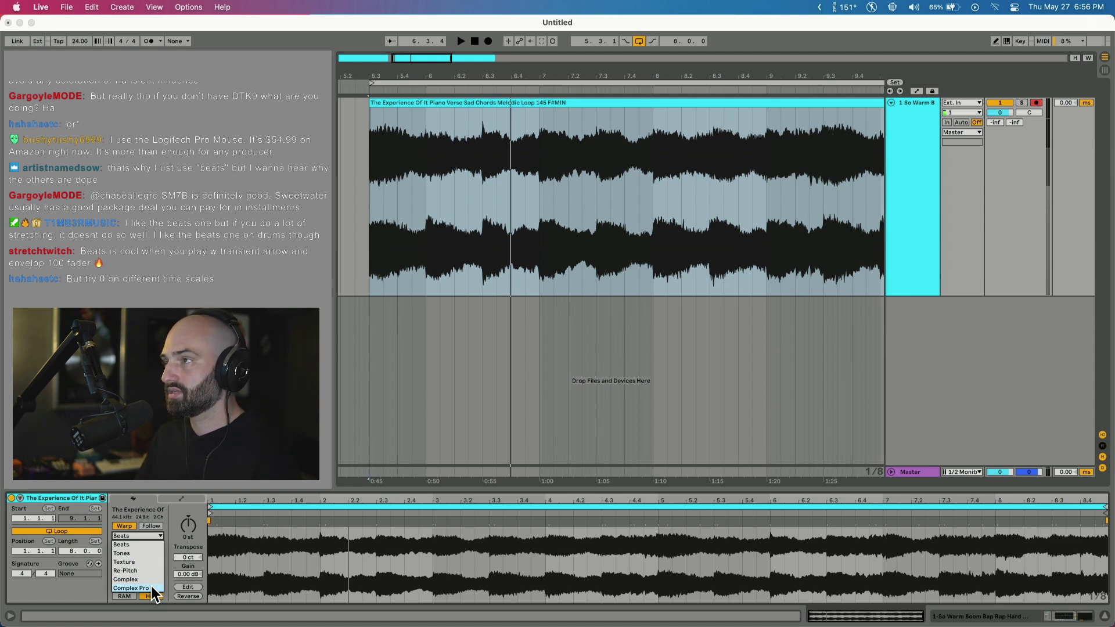
click(152, 587)
click(80, 42)
text(74)
key(Return)
key(space)
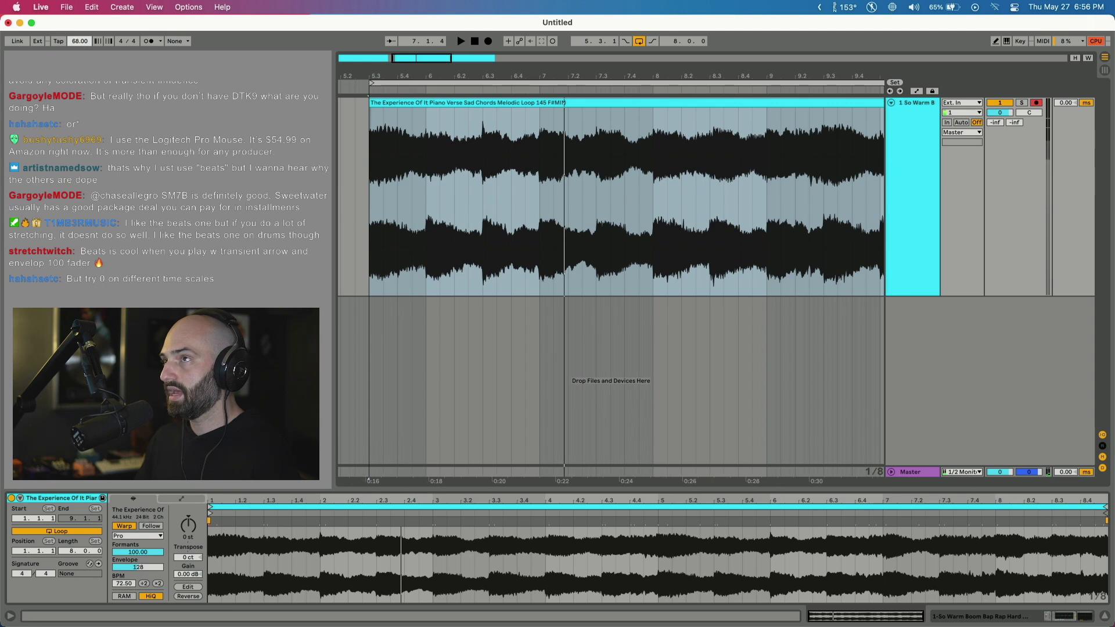
key(space)
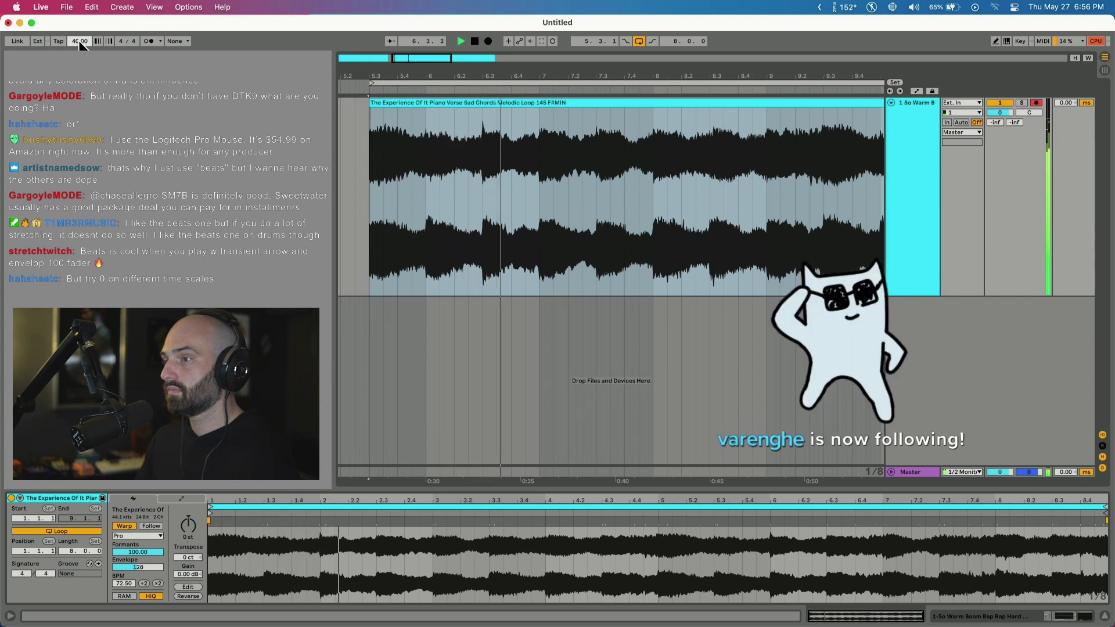
key(space)
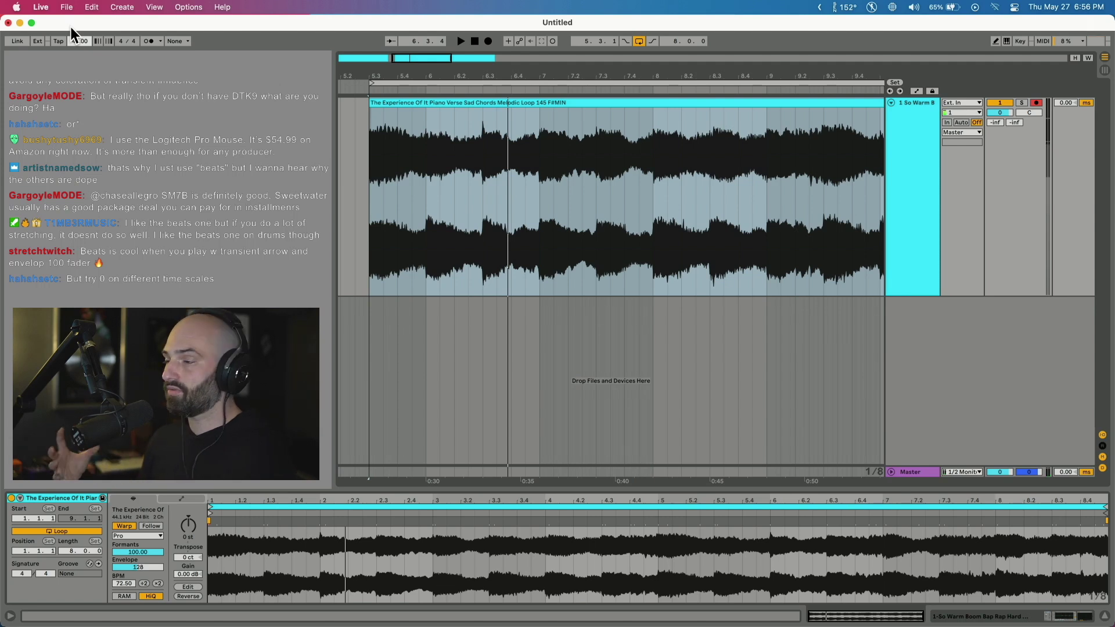
Step: Audition the melodic loop in the Complex warp mode and compare it with Complex Pro
click(137, 535)
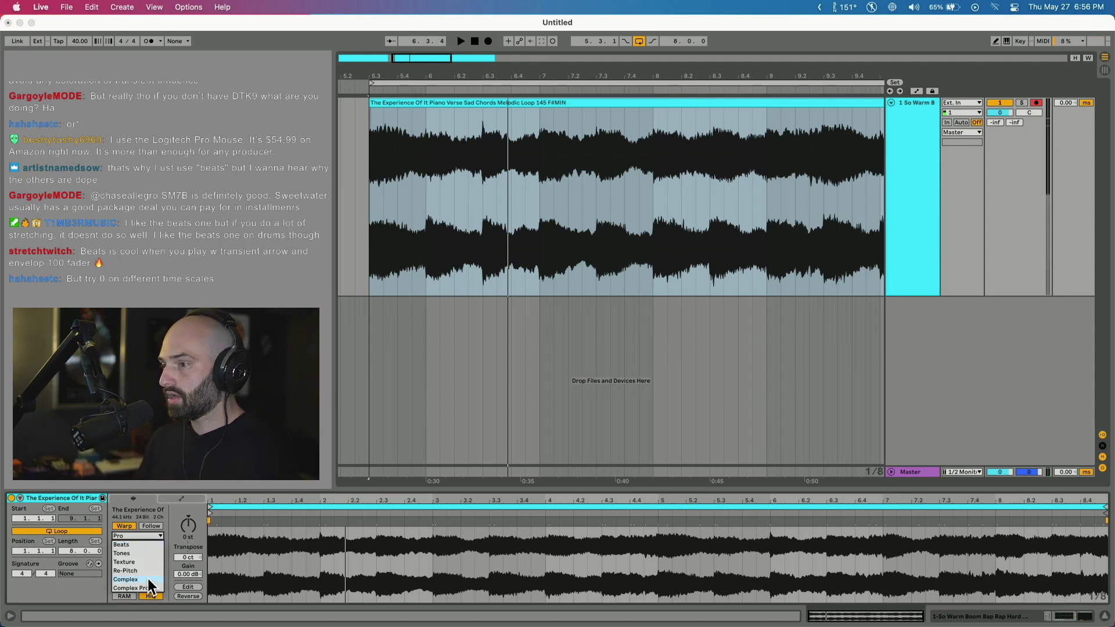
click(148, 579)
key(space)
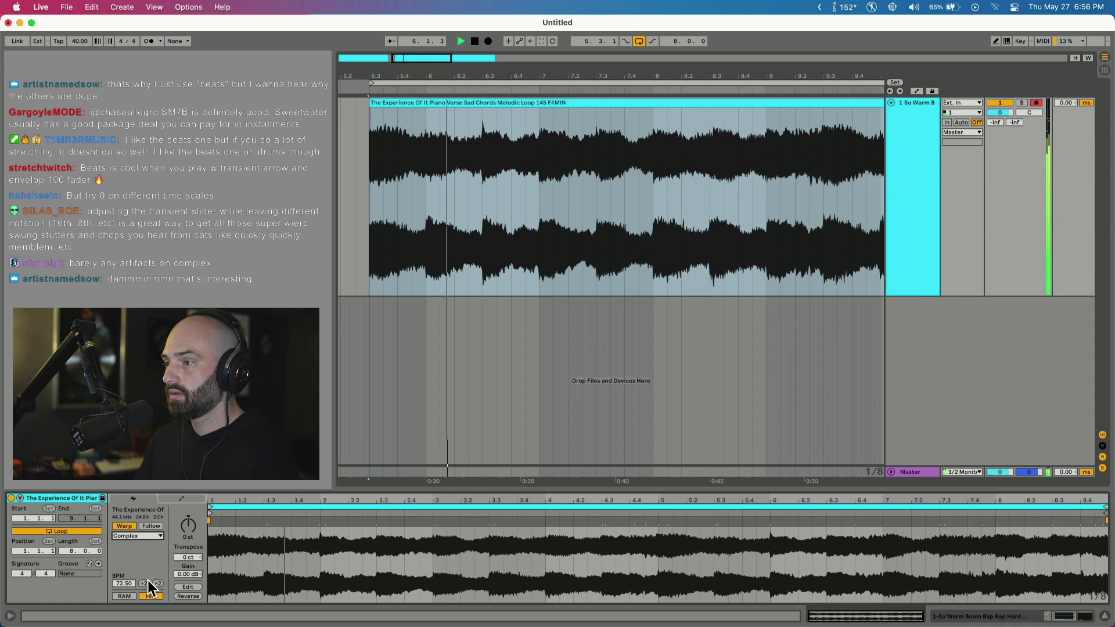
key(space)
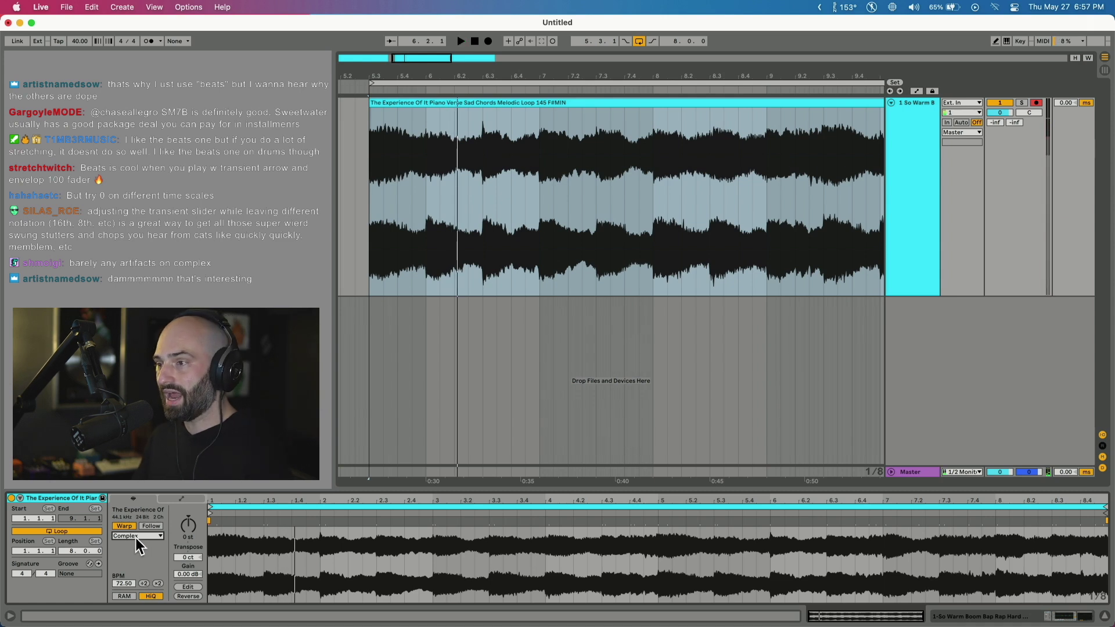
click(135, 536)
click(152, 588)
key(space)
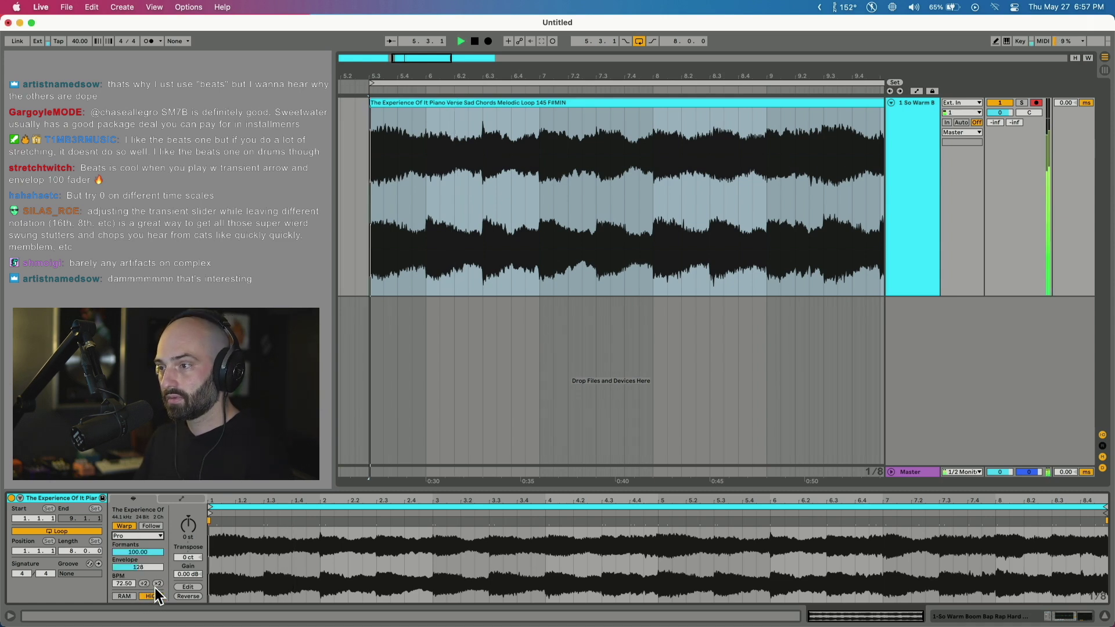
Step: Set the melodic loop's warp mode to Beats during playback and stop the playback
click(150, 536)
click(149, 543)
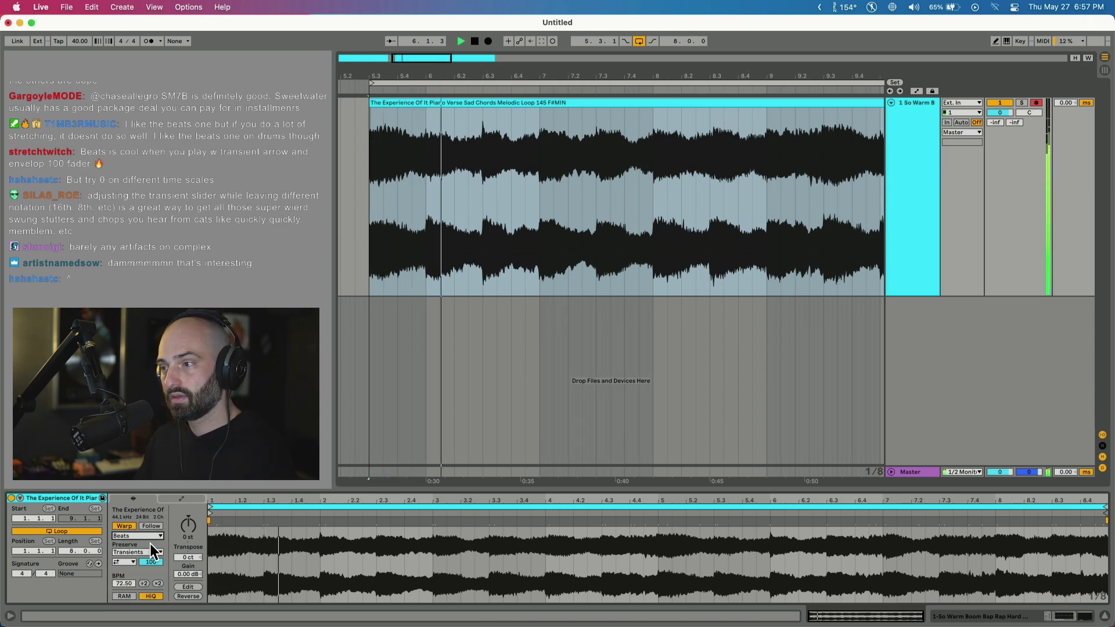
key(space)
Step: Set the melodic loop's Preserve value to 1/2 and play it
click(150, 551)
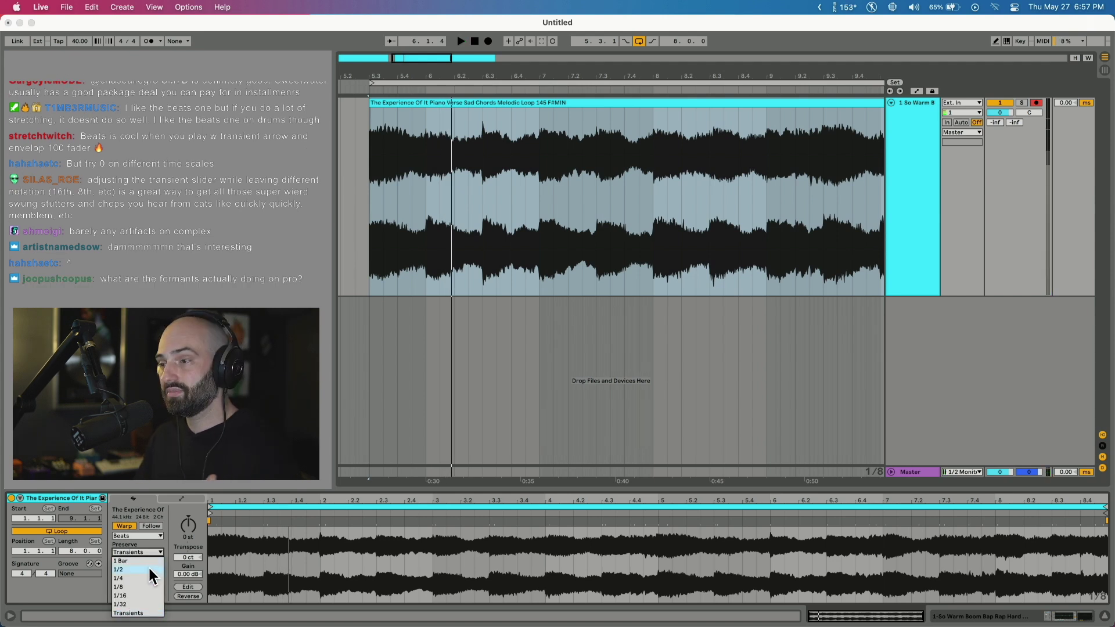
click(150, 569)
key(space)
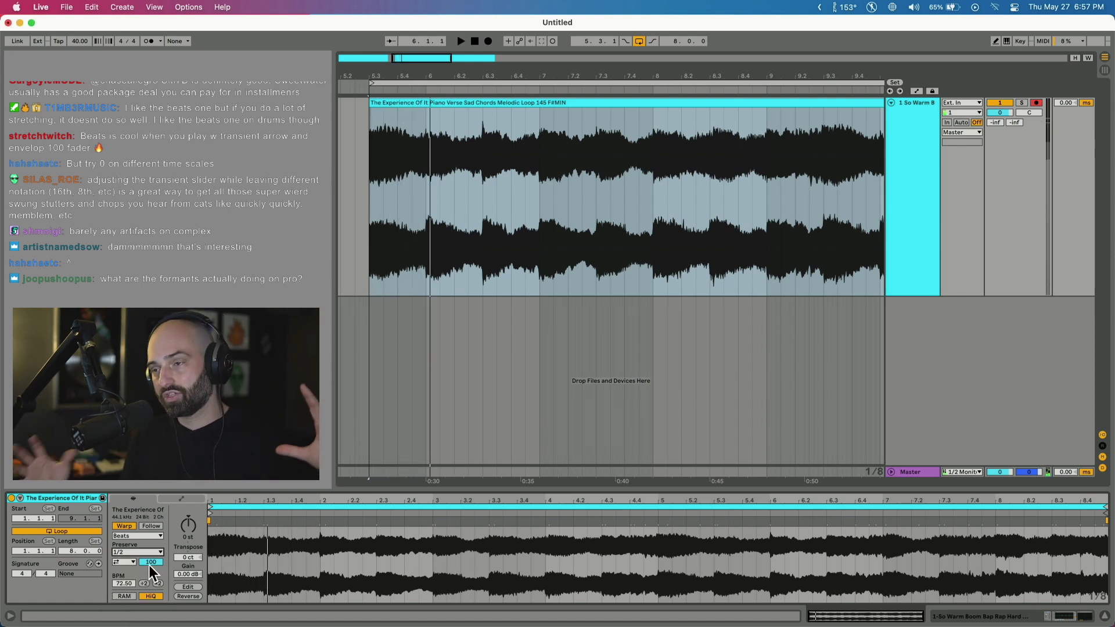
Step: Set the melodic loop's Preserve value to 1/16, play it briefly and stop the playback
click(146, 552)
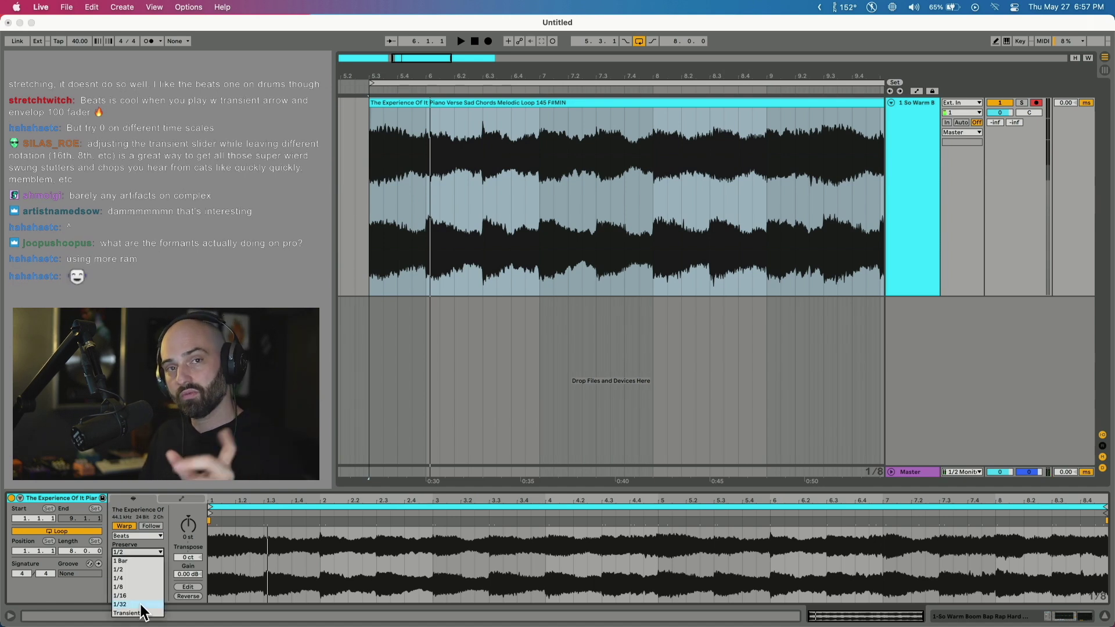
click(140, 596)
key(space)
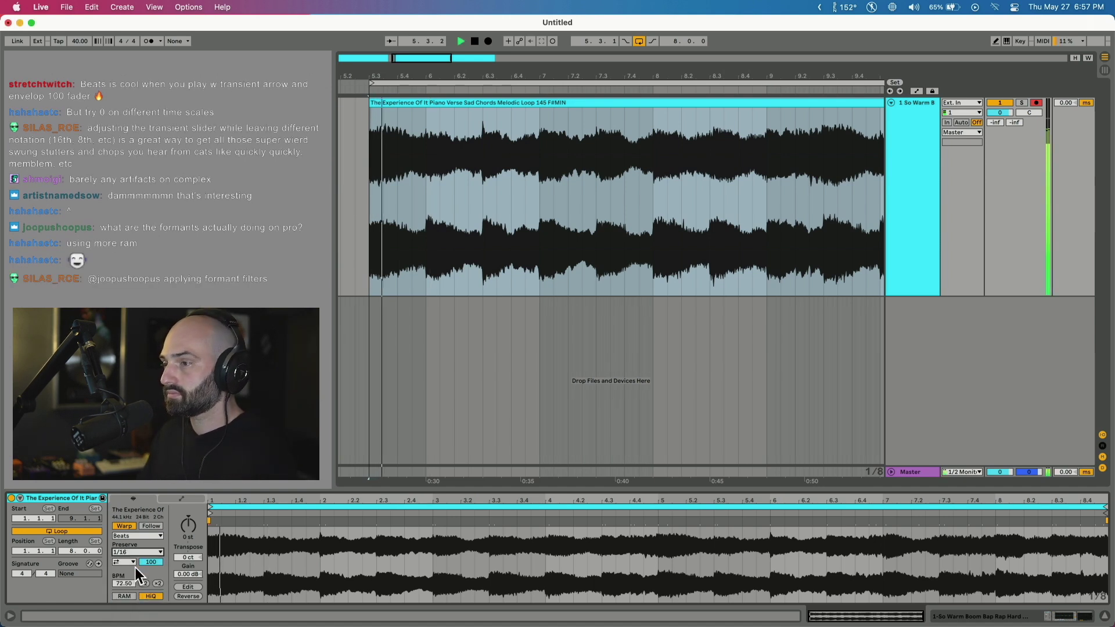
key(space)
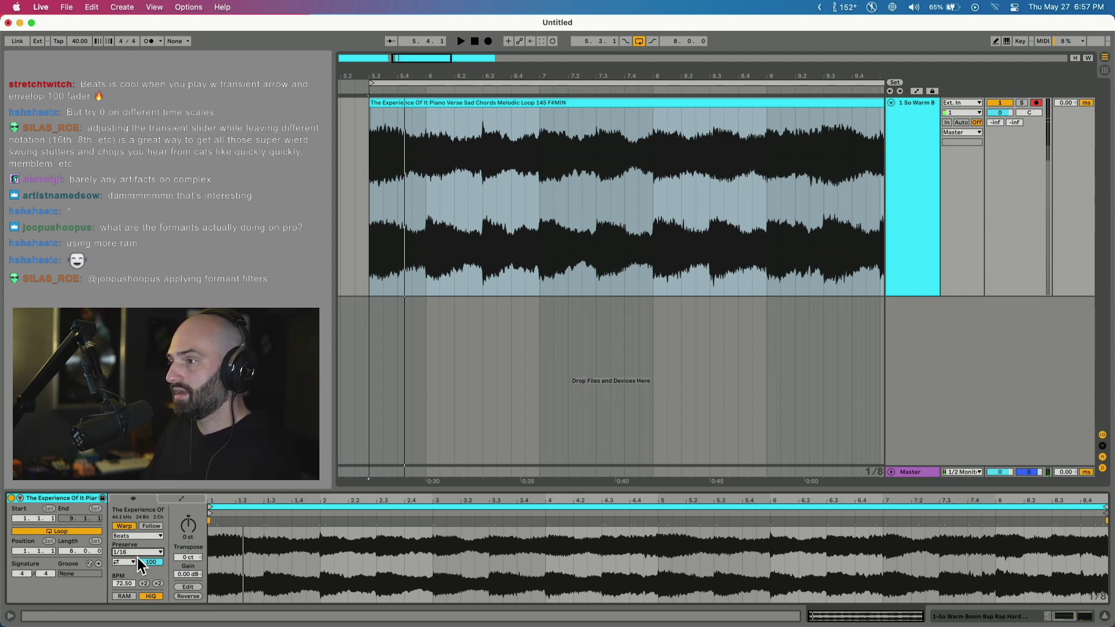
Step: Set the melodic loop's Preserve value to Transients with transient looping off, and lower the transient envelope to 36
click(135, 553)
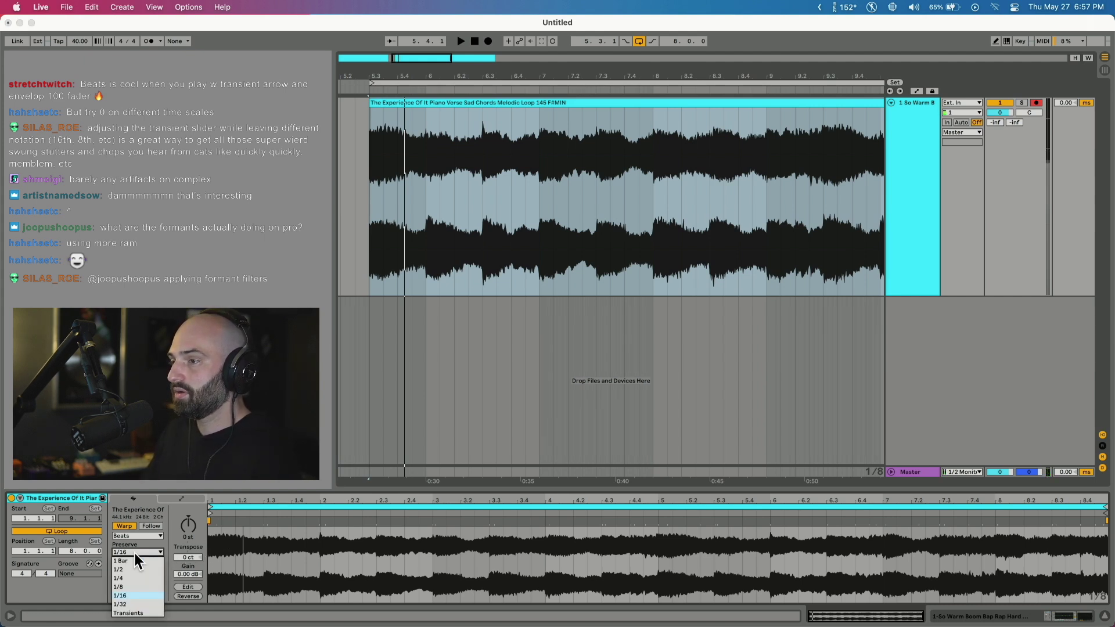
click(139, 612)
click(121, 562)
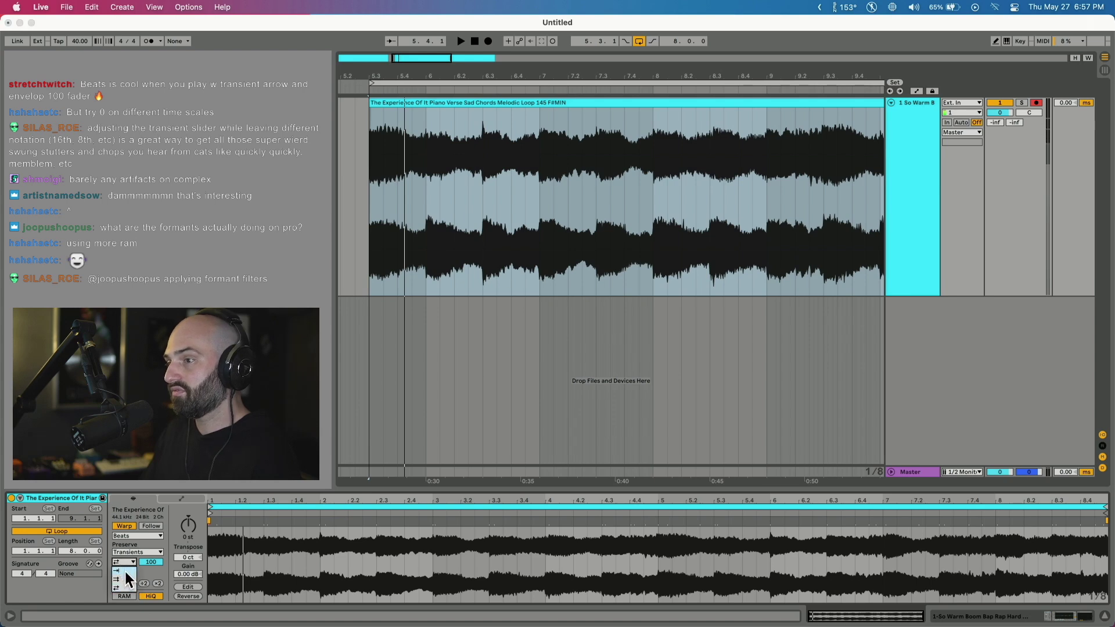
drag(146, 559, 146, 563)
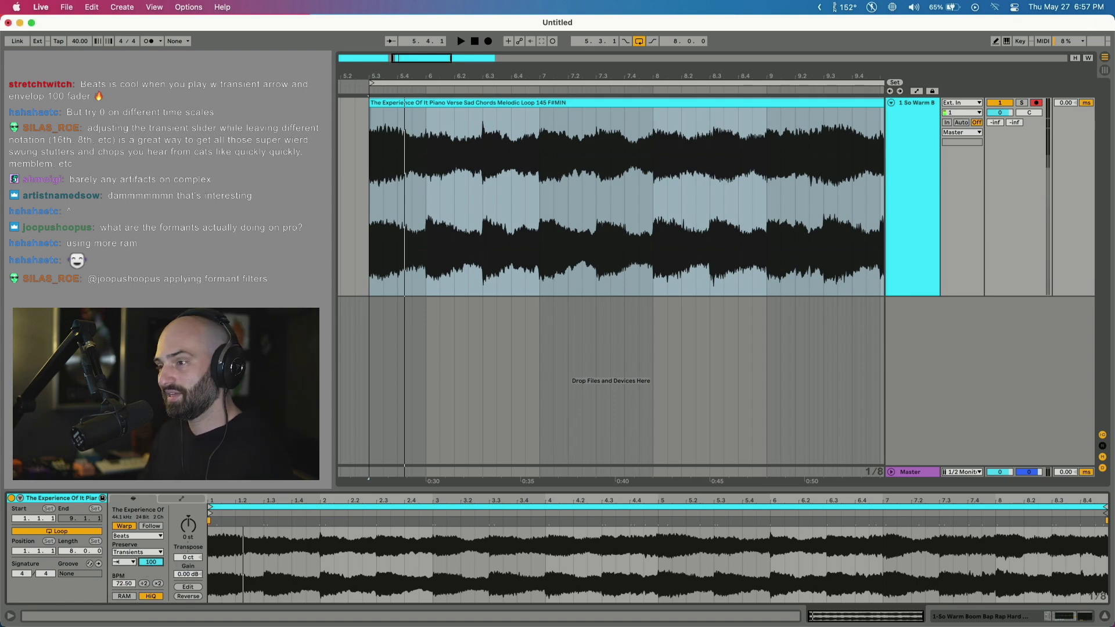
drag(146, 563, 147, 597)
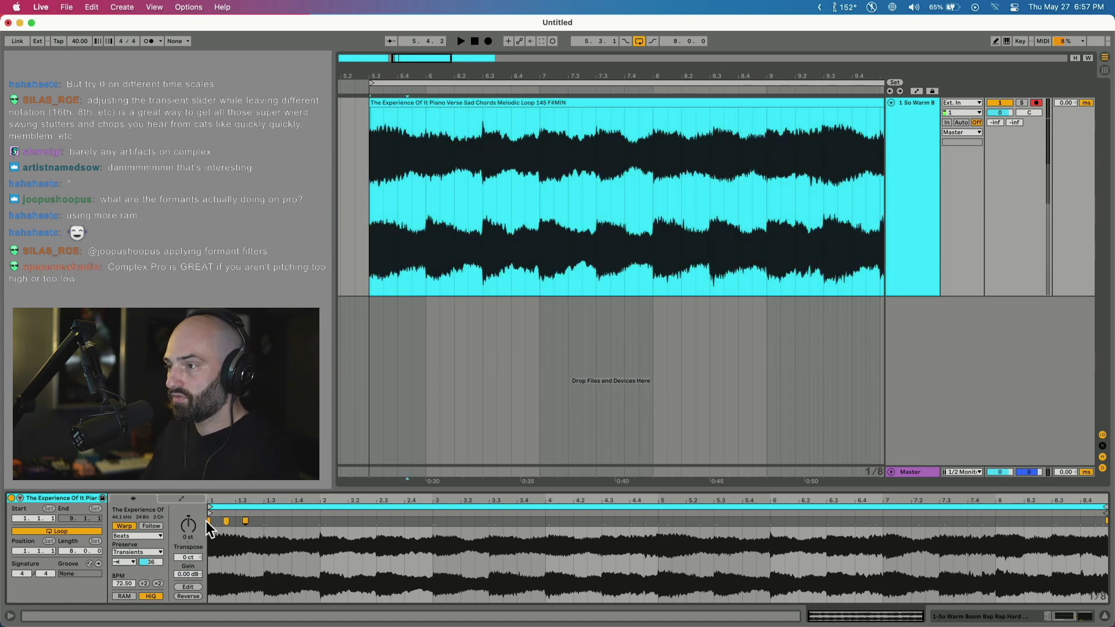
Step: Add a warp marker just past beat 1.3 of the melodic loop and lower the transient envelope to 29 during playback
double_click(277, 521)
key(space)
drag(154, 560, 155, 563)
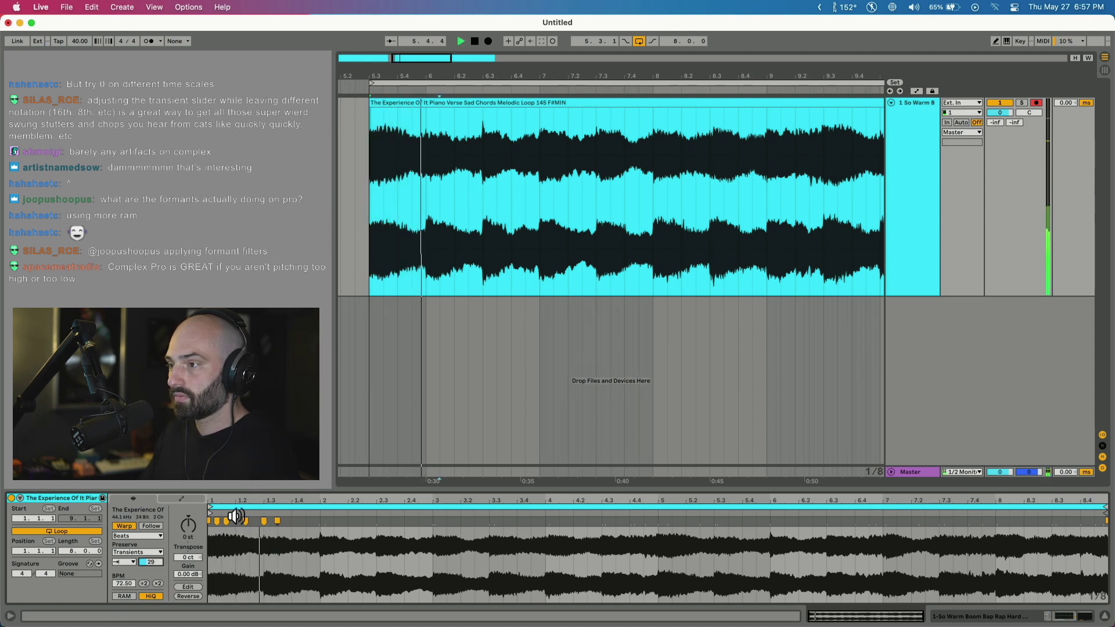
Step: Insert extra warp markers across the melodic loop between beat 1 and about 1.2.2, and stop the playback
drag(228, 503, 261, 525)
key(space)
double_click(261, 520)
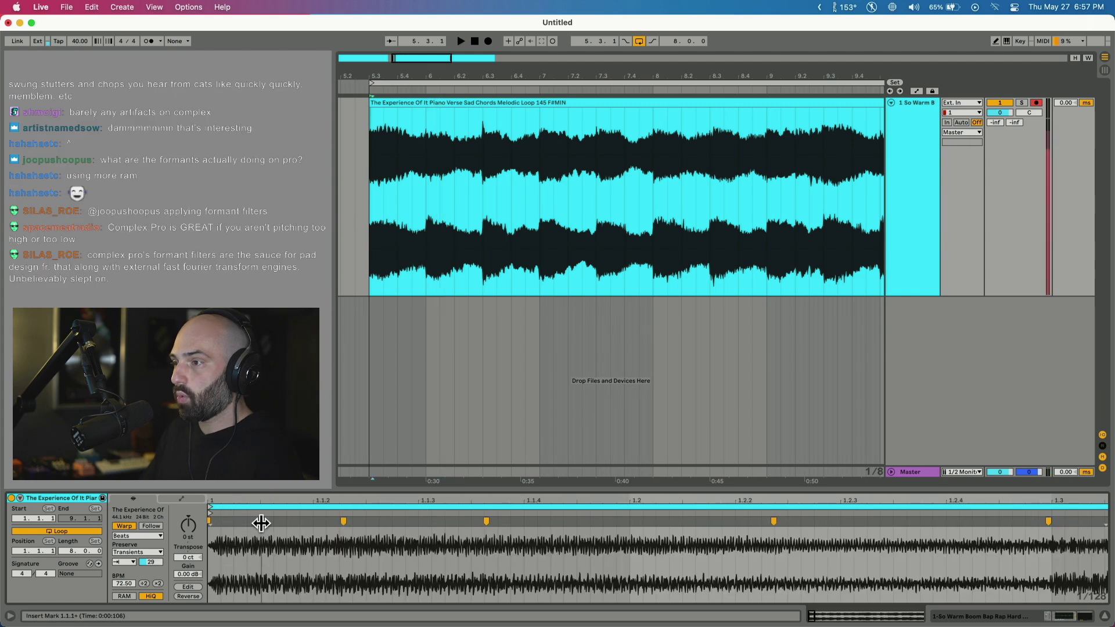
double_click(417, 521)
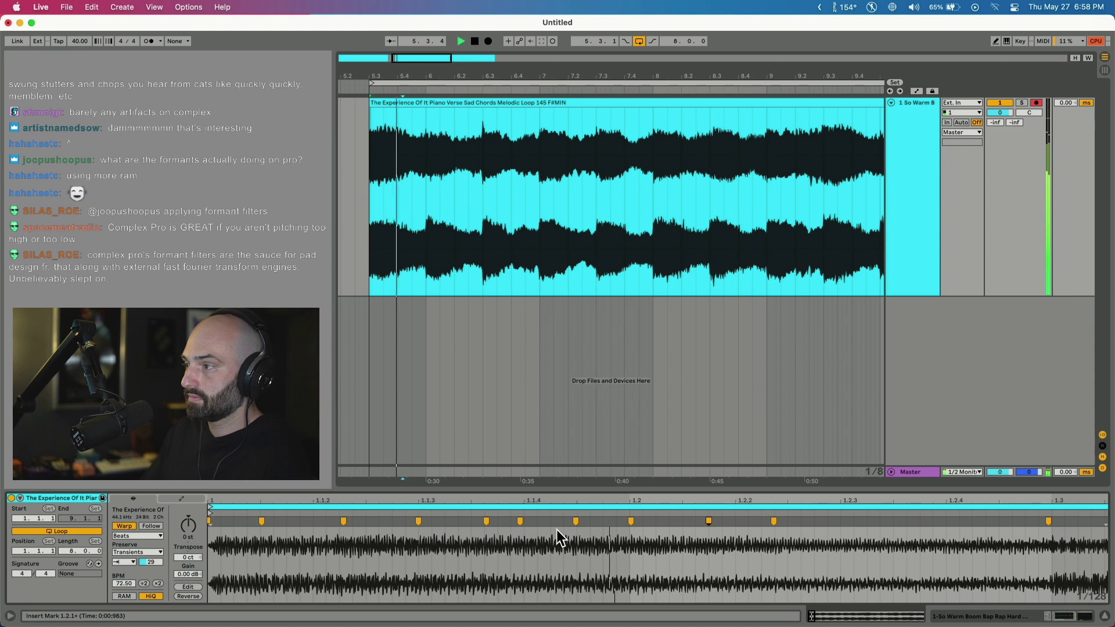
key(space)
Step: Fill the melodic loop with warp markers between about 1.2.2 and 1.3, and play the result
double_click(841, 522)
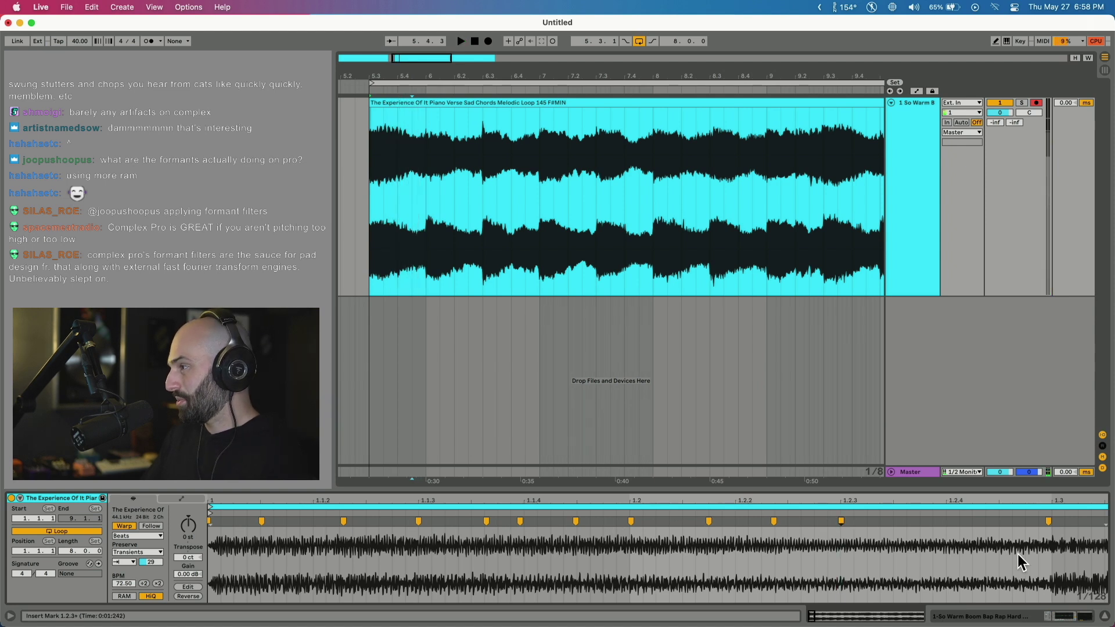
double_click(947, 521)
double_click(892, 521)
double_click(999, 521)
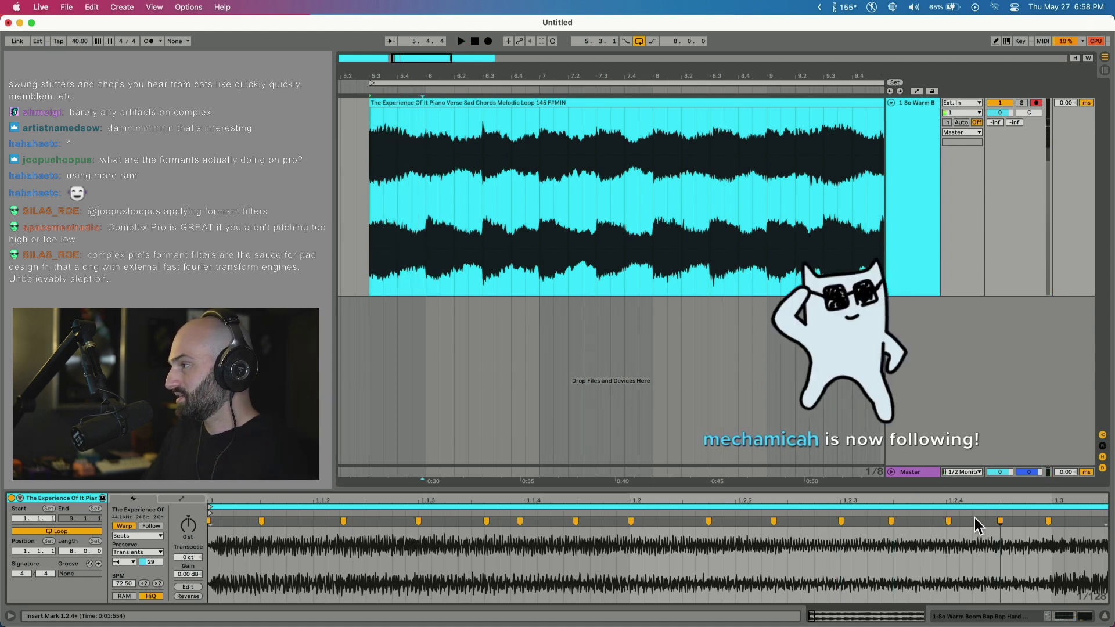
key(space)
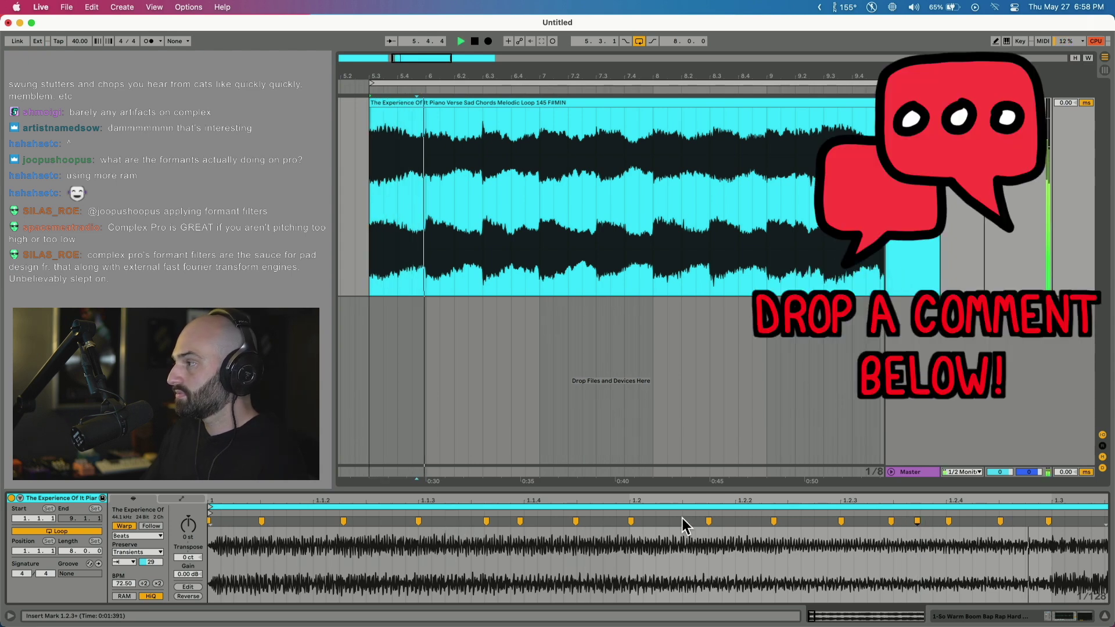
key(space)
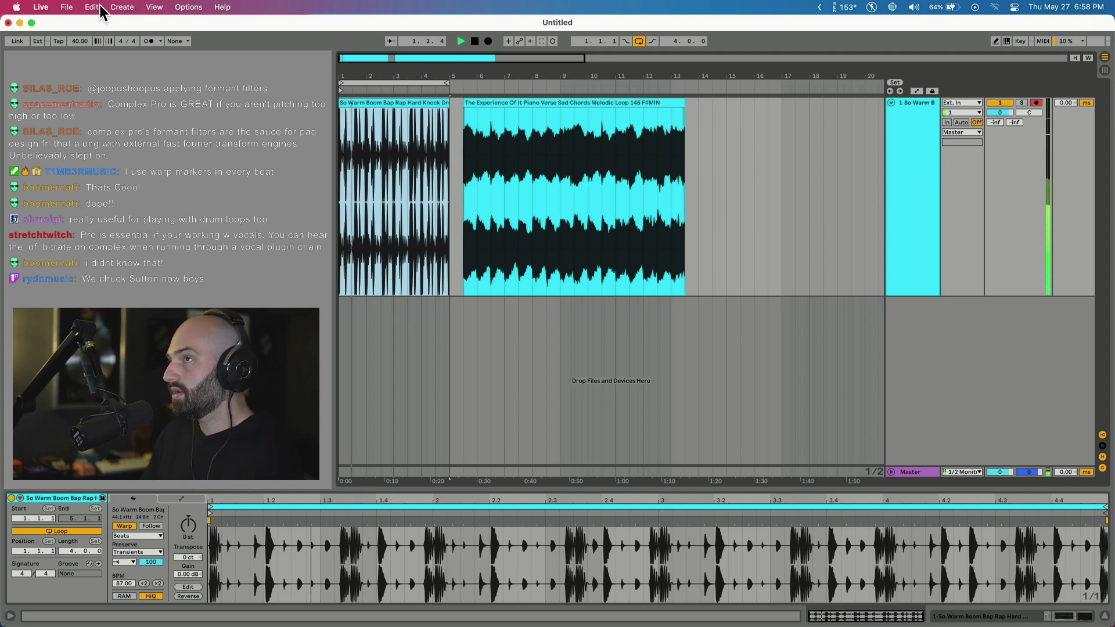
Step: Set the drum loop's warp mode to Complex, switch it to Complex Pro and play it
click(124, 563)
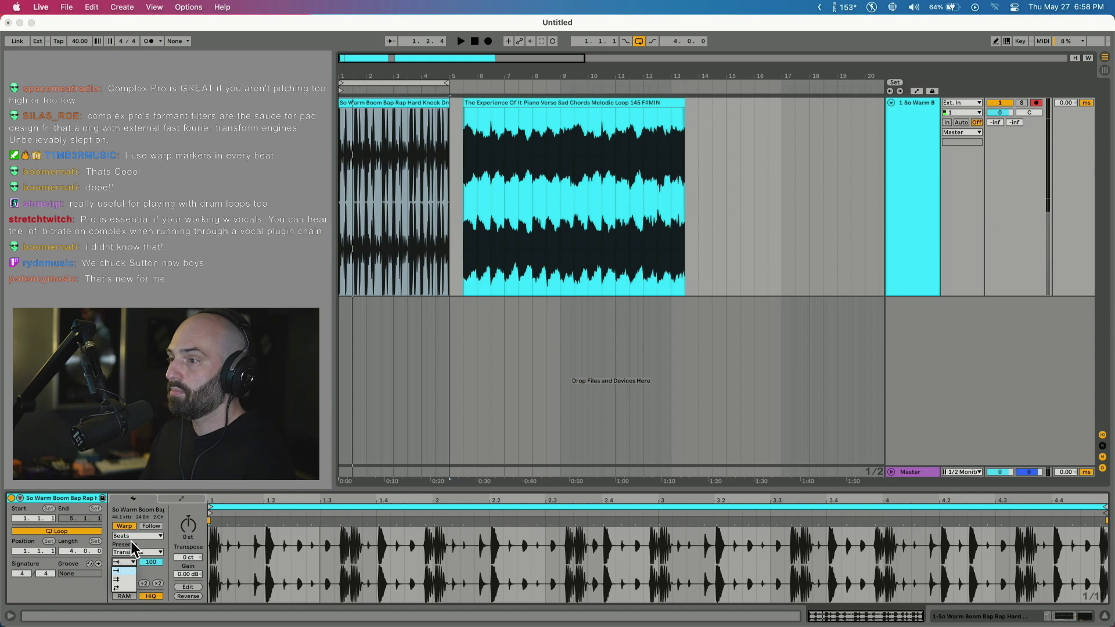
click(137, 536)
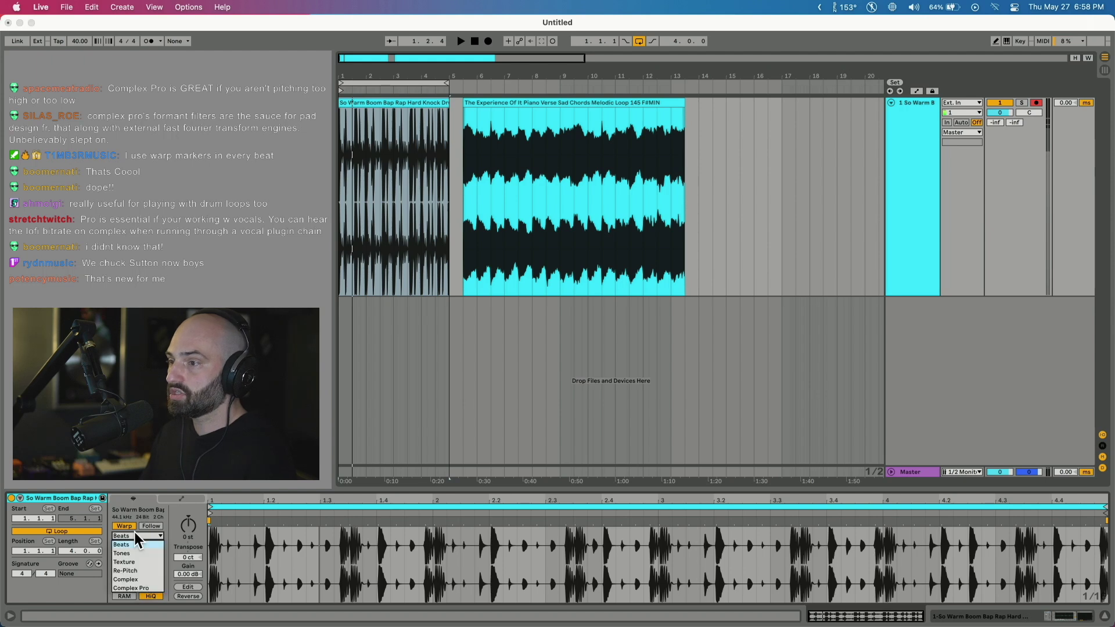
click(134, 580)
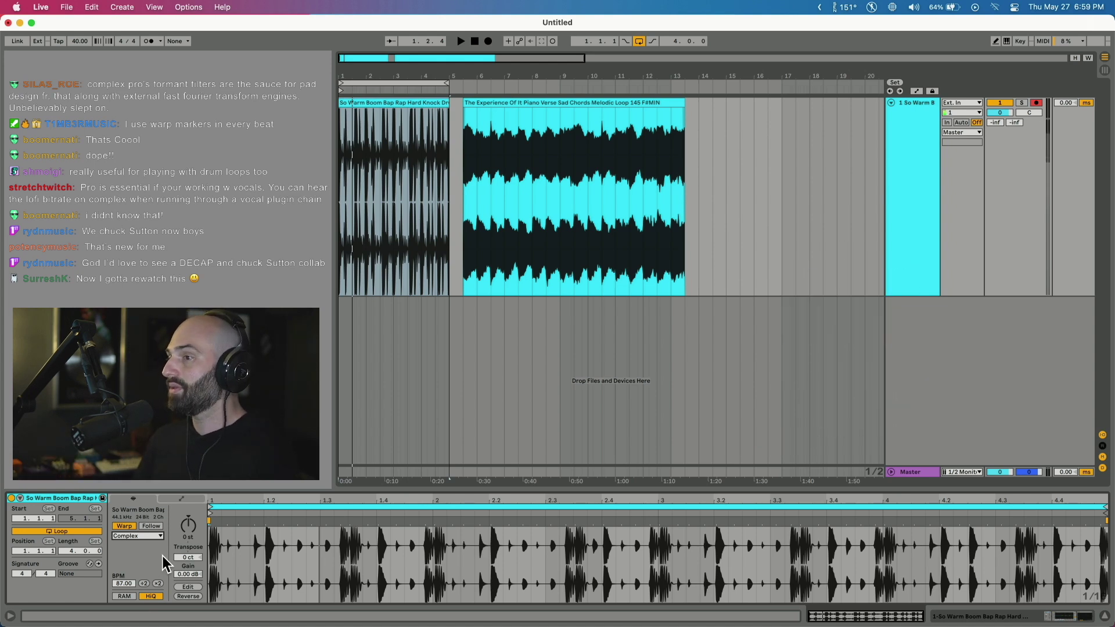
click(156, 544)
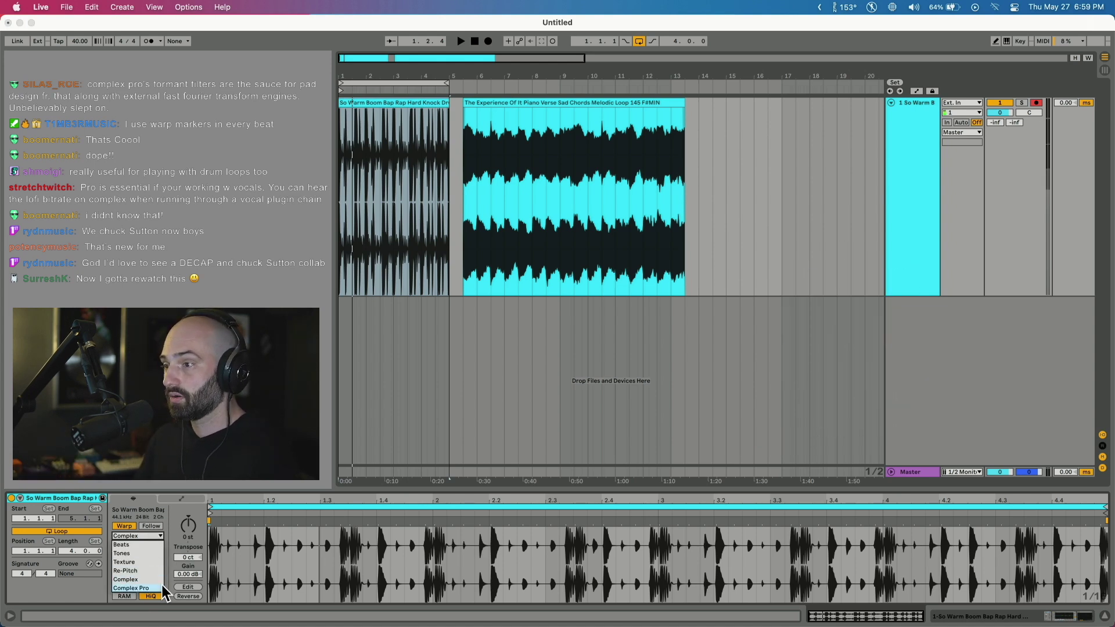
click(163, 587)
key(space)
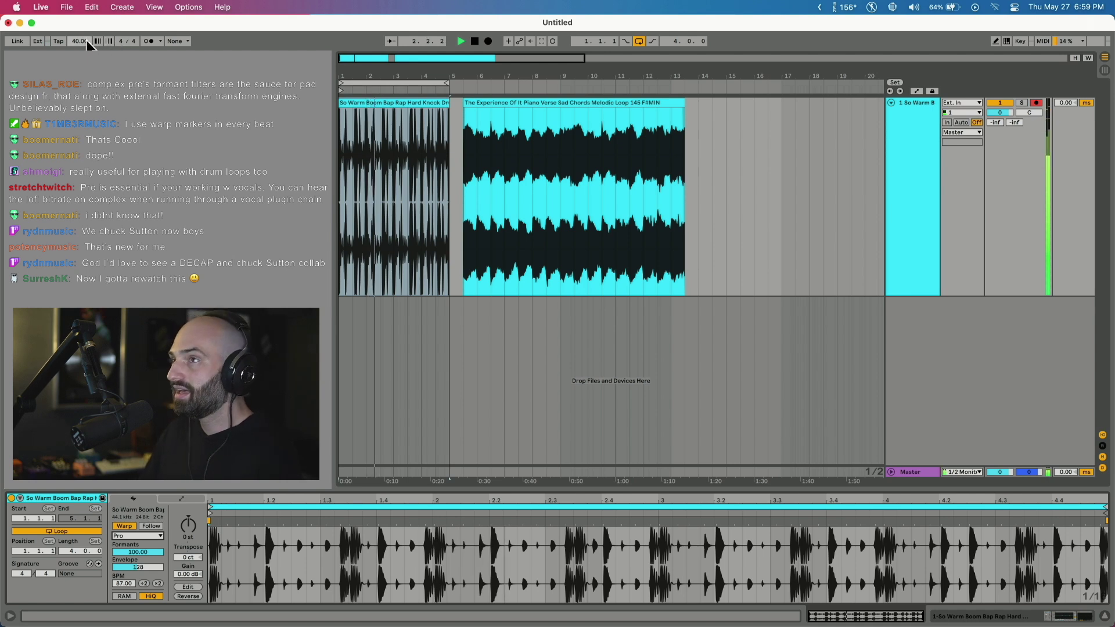
Step: Set the project tempo to 77 BPM and play the drum loop from its start
drag(87, 41, 86, 25)
text(77)
key(Return)
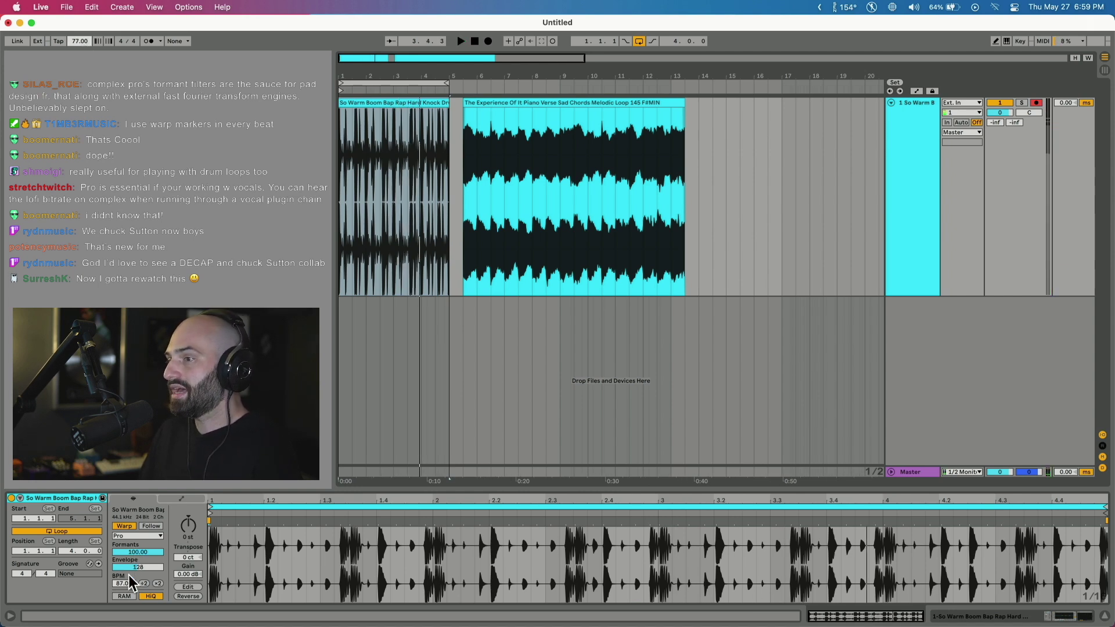
key(space)
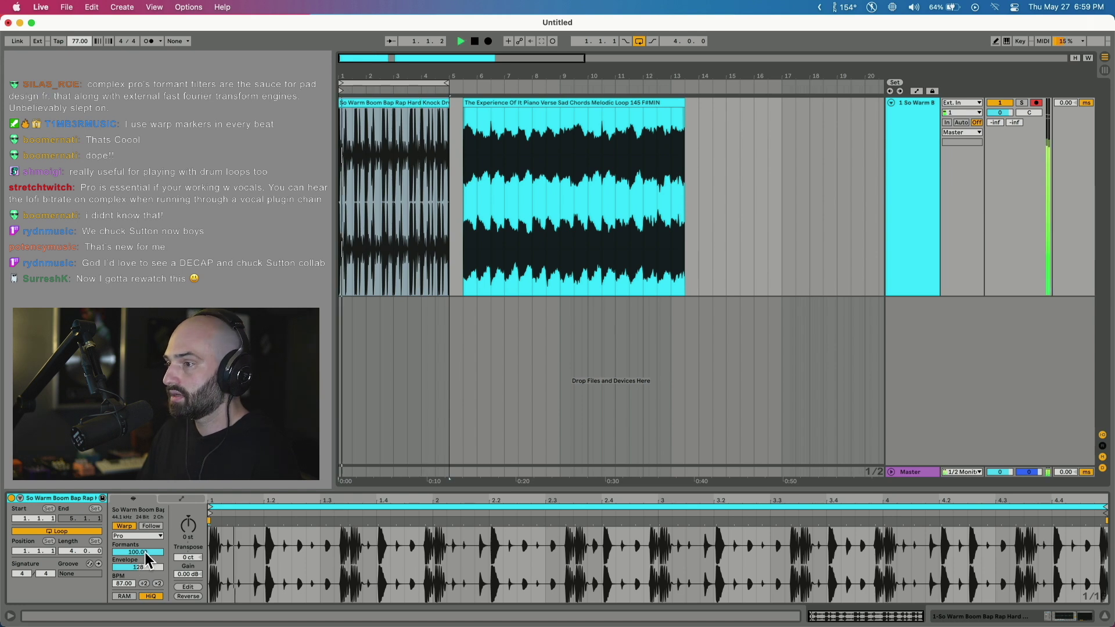
Step: Lower the tempo to 60 BPM and reduce the drum loop's formants to 0.00 and envelope to 8 during playback
drag(87, 41, 87, 58)
drag(147, 553, 152, 603)
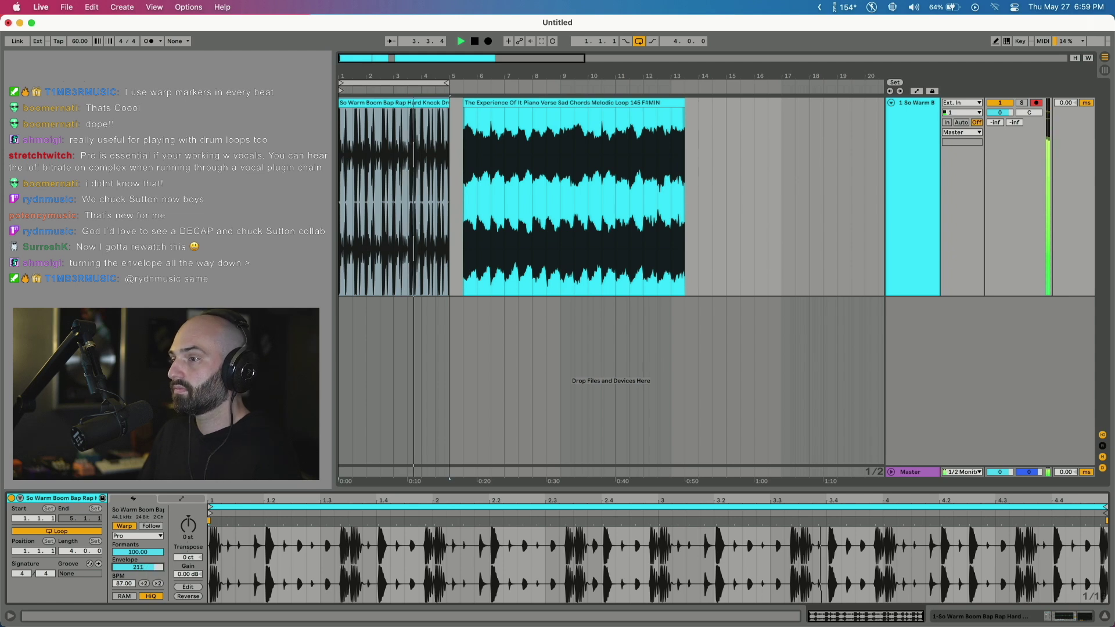
drag(148, 551, 148, 605)
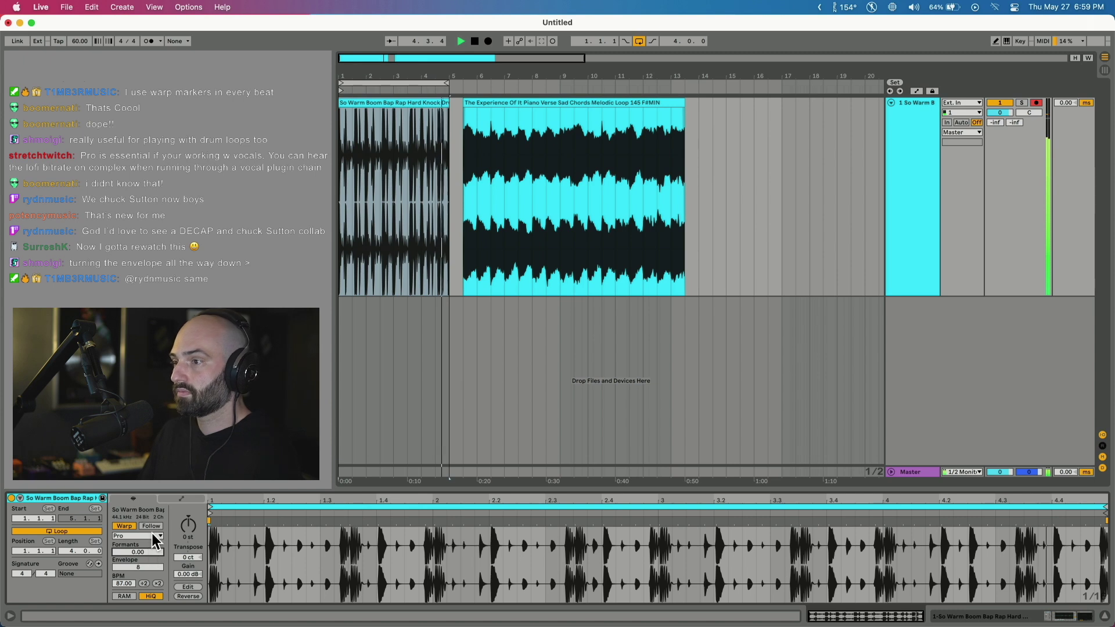
Step: Set the drum loop's warp mode to Complex and raise the tempo to 69 BPM
click(154, 536)
click(125, 579)
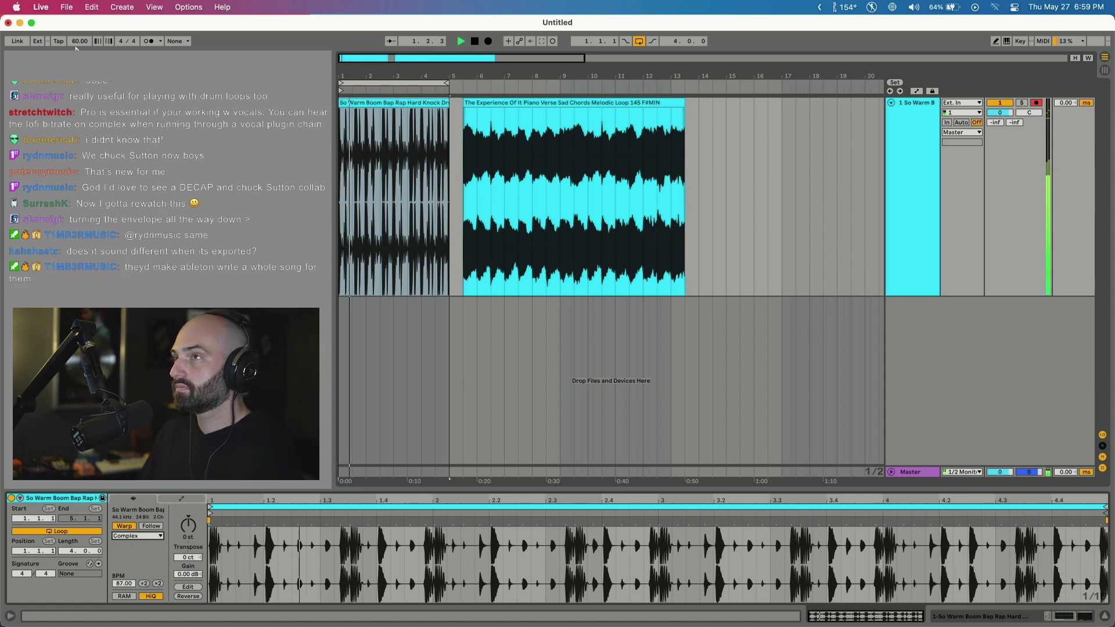
mouse_move(79, 41)
mouse_down()
mouse_move(80, 23)
mouse_move(78, 48)
mouse_up()
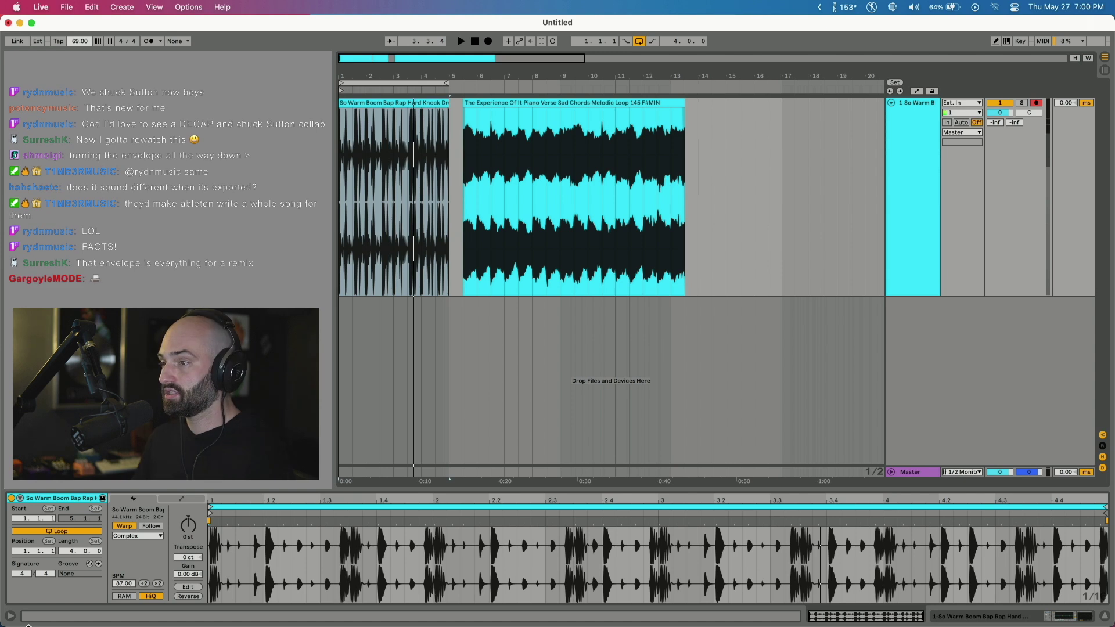
Step: Set the drum loop's warp mode to Tones, raise the grain size to 100 during playback and stop
click(137, 535)
click(152, 548)
key(space)
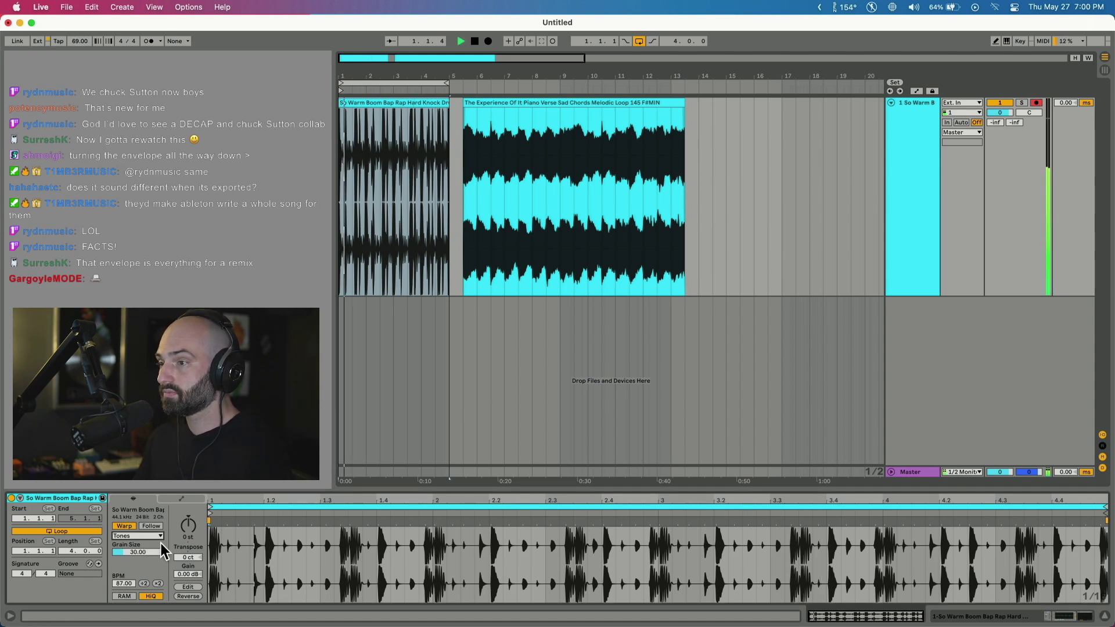
drag(149, 552, 149, 508)
key(space)
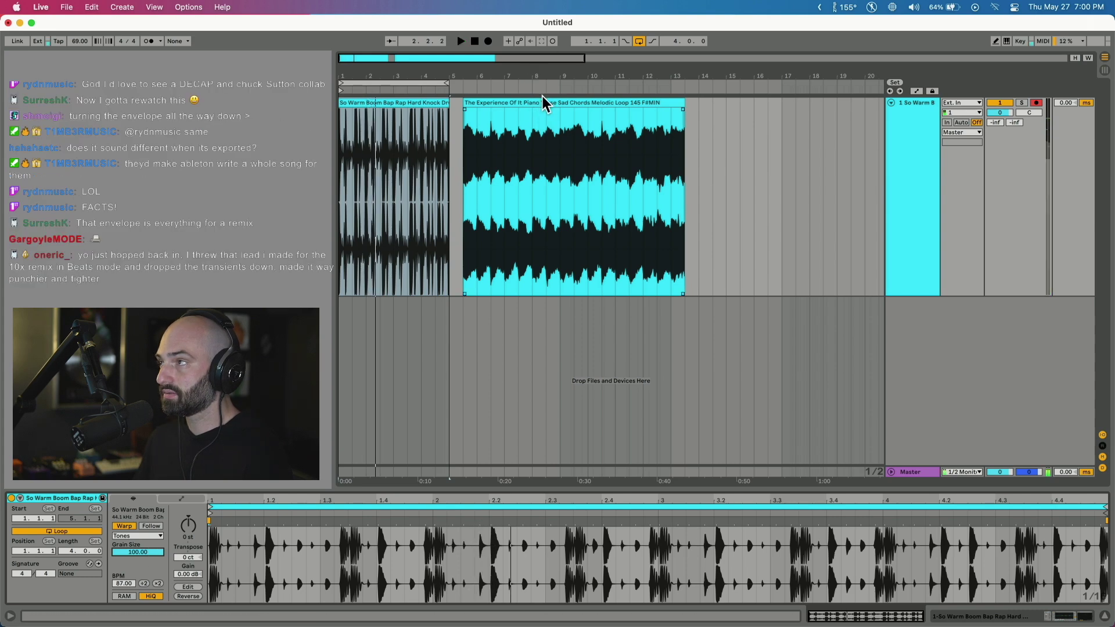
Step: Audition the melodic loop in the Tones warp mode at 40 BPM and set its grain size to 33.31
key(space)
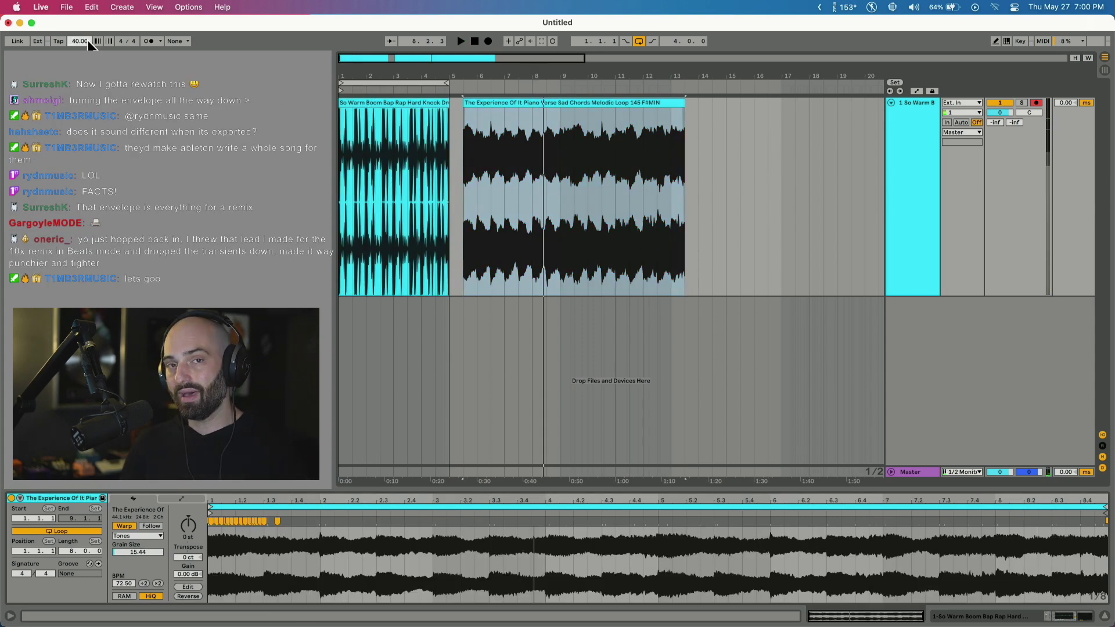
key(space)
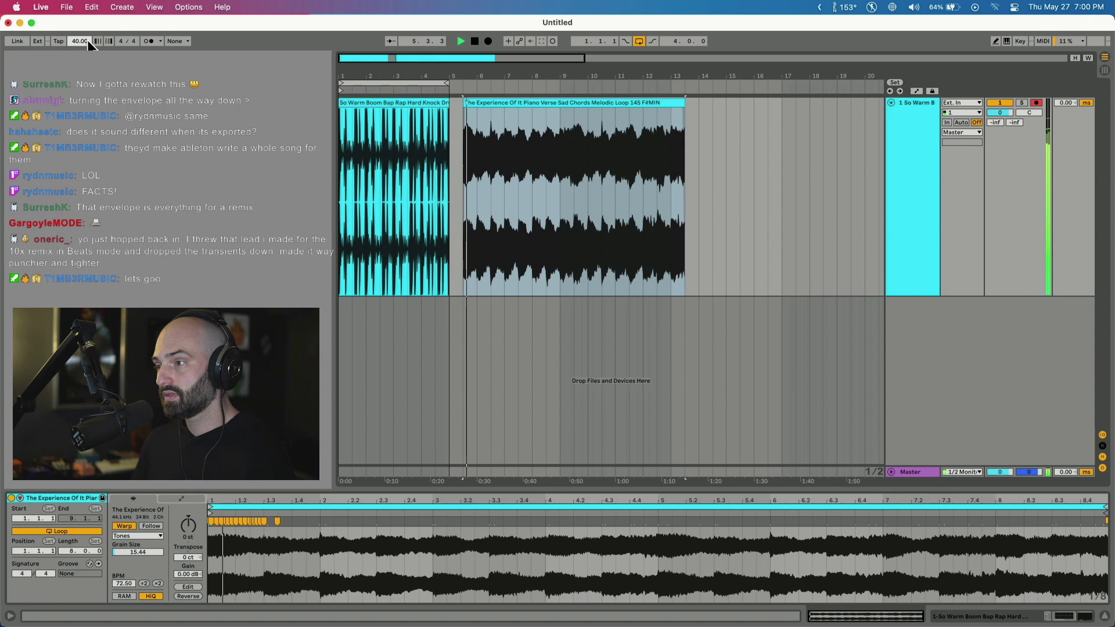
key(space)
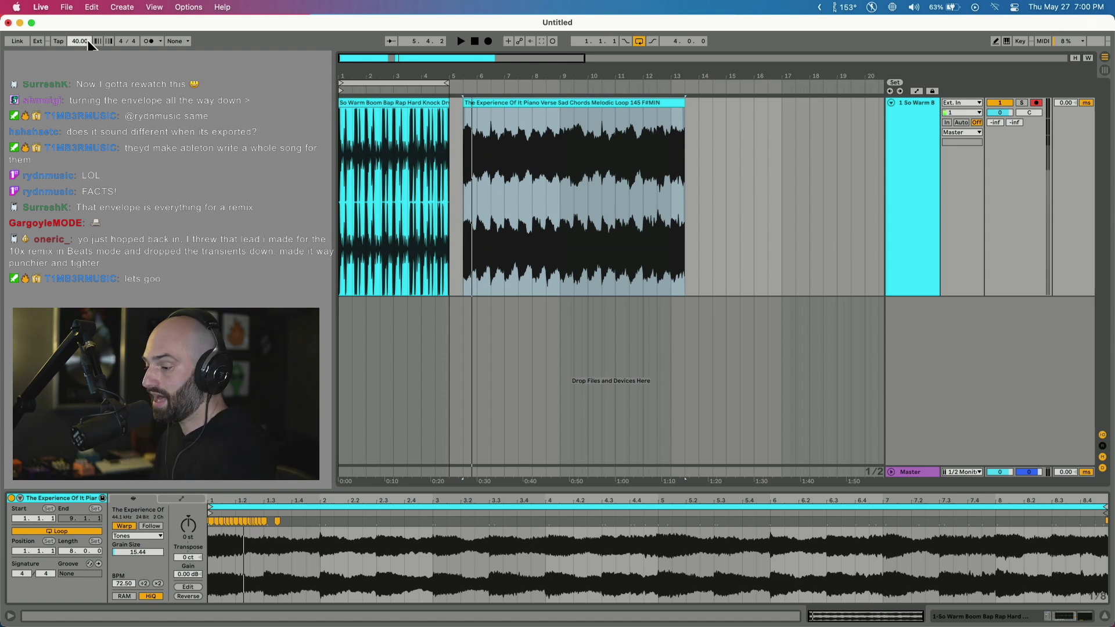
key(space)
mouse_move(154, 551)
mouse_down()
mouse_move(154, 495)
mouse_move(154, 550)
mouse_move(154, 541)
mouse_up()
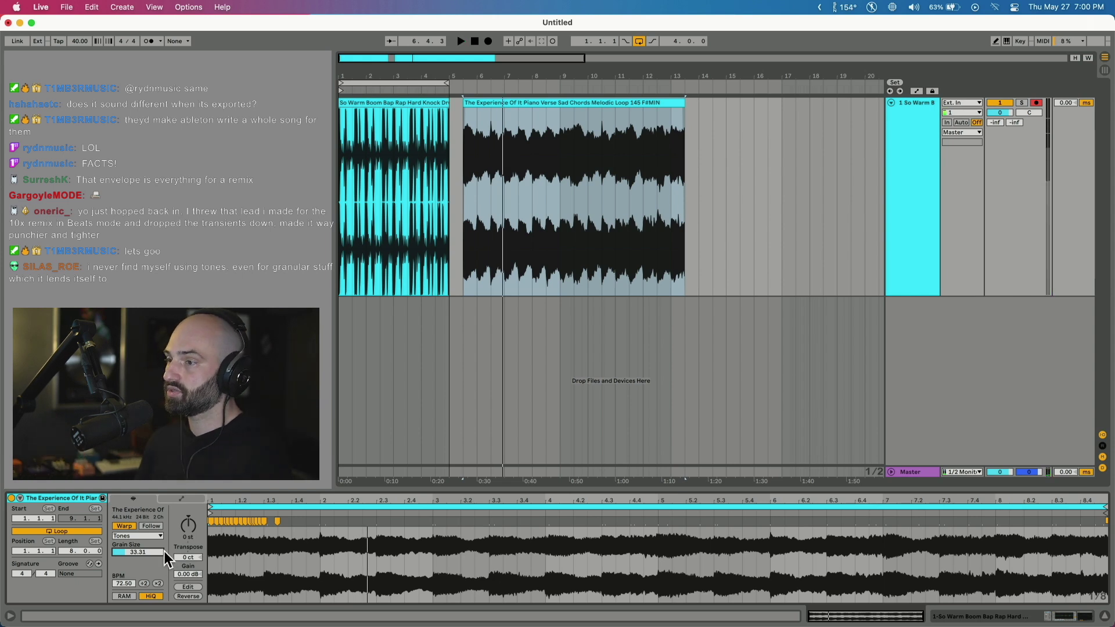
Step: Set the melodic loop's warp mode to Texture and play it while raising the flux and setting the grain size to 263
click(130, 536)
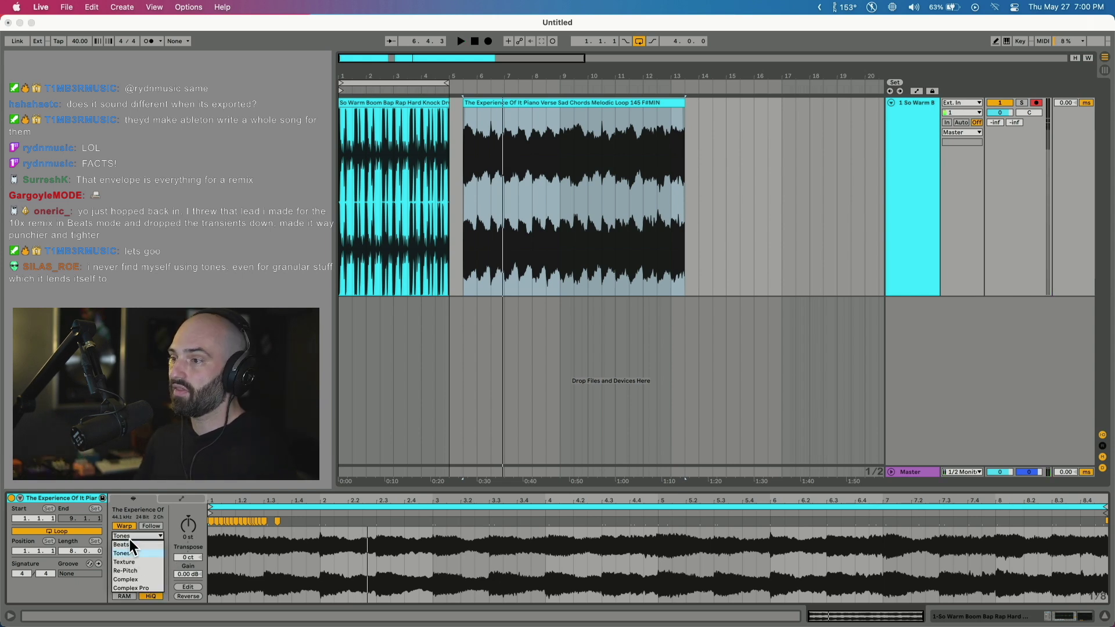
click(142, 554)
key(space)
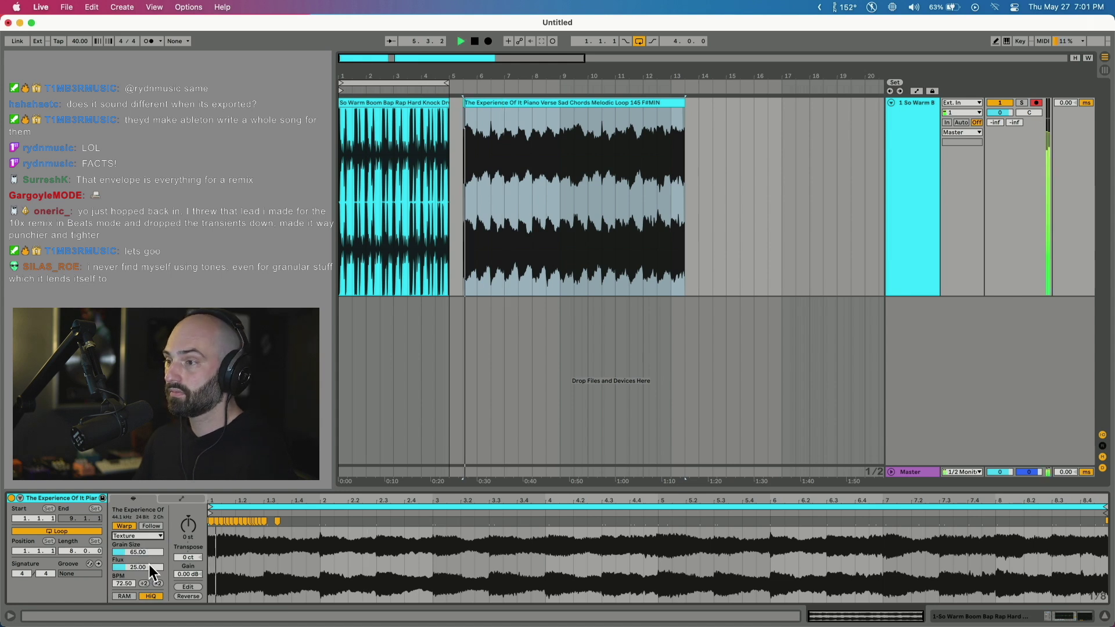
drag(148, 552, 147, 517)
key(space)
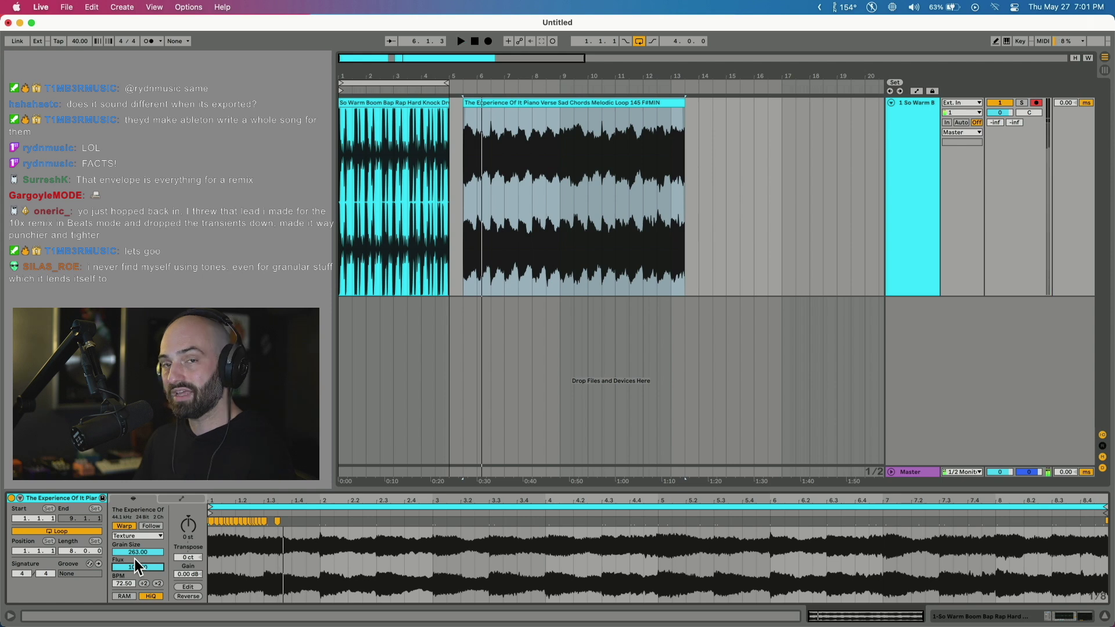
Step: Replay the melodic loop while lowering the Texture flux to 1.56 and the grain size to 14.23
key(space)
drag(148, 566, 148, 622)
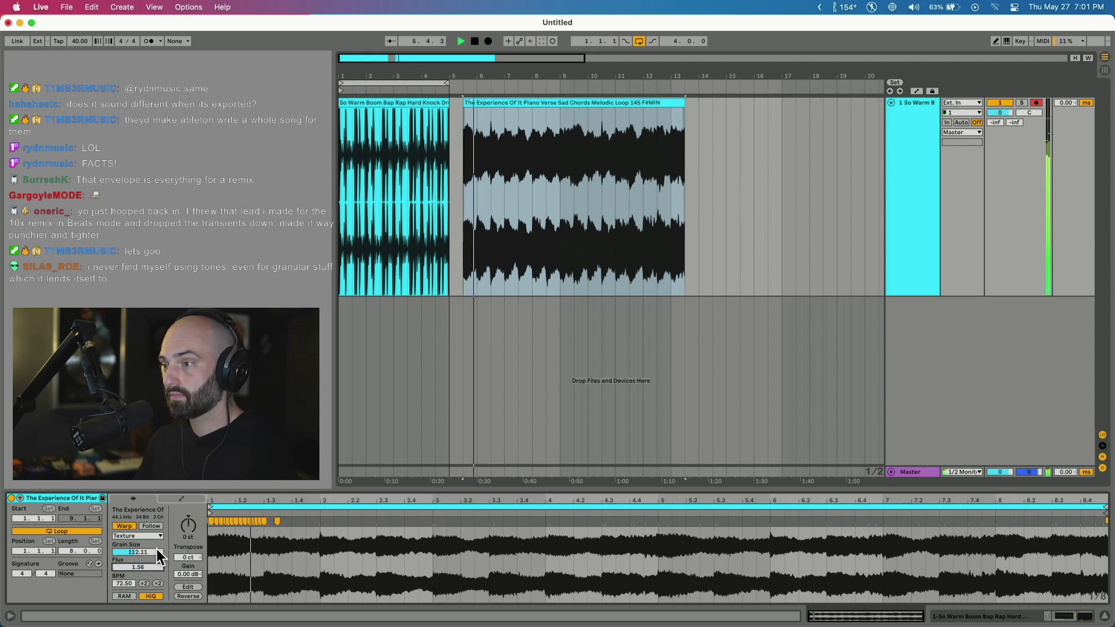
drag(154, 552, 154, 587)
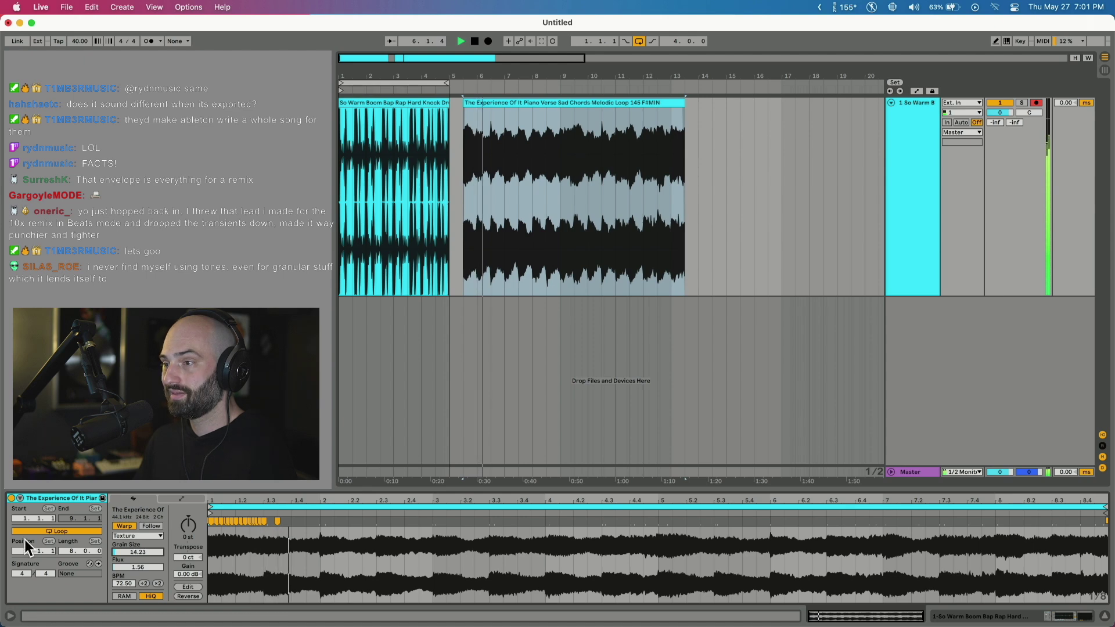
key(space)
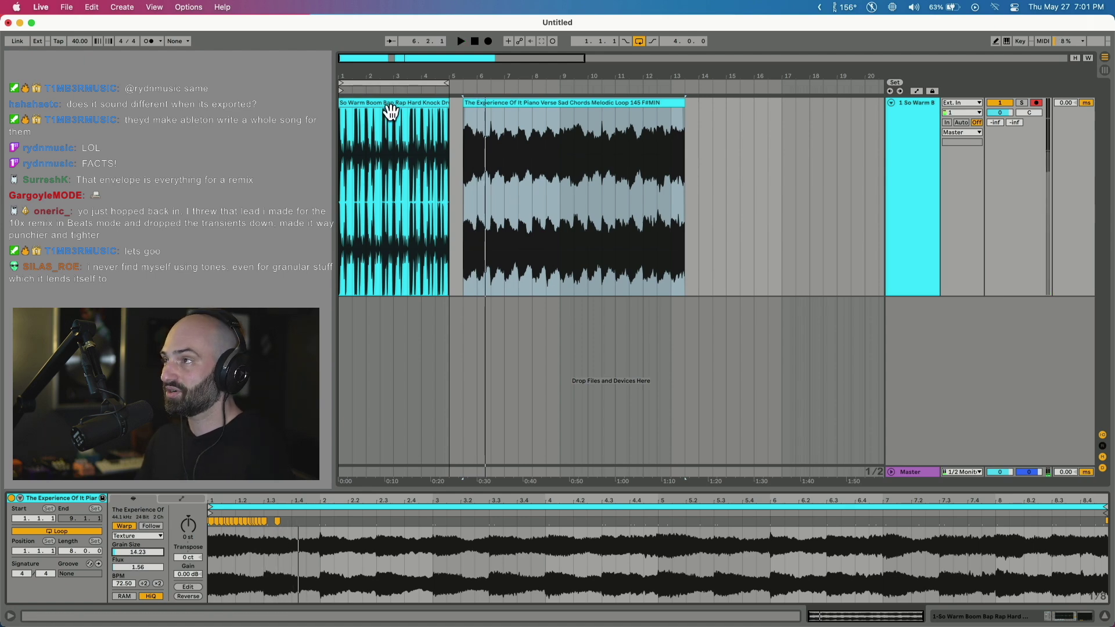
Step: Set the drum loop's warp mode to Texture, raise its grain size to 263 during playback and stop
click(380, 103)
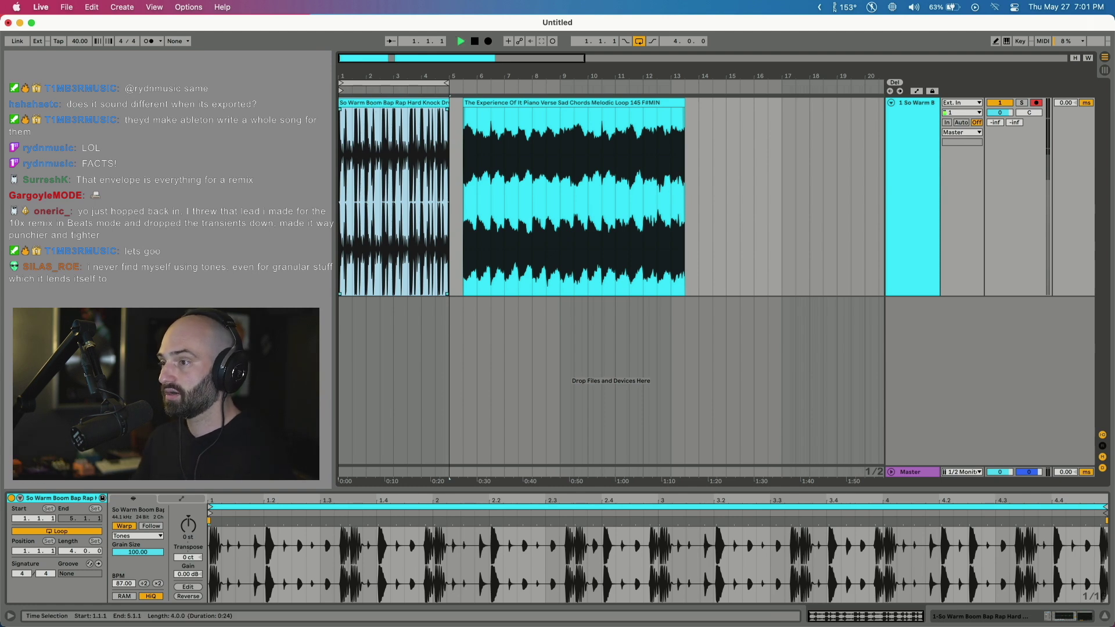
key(space)
click(145, 535)
click(148, 571)
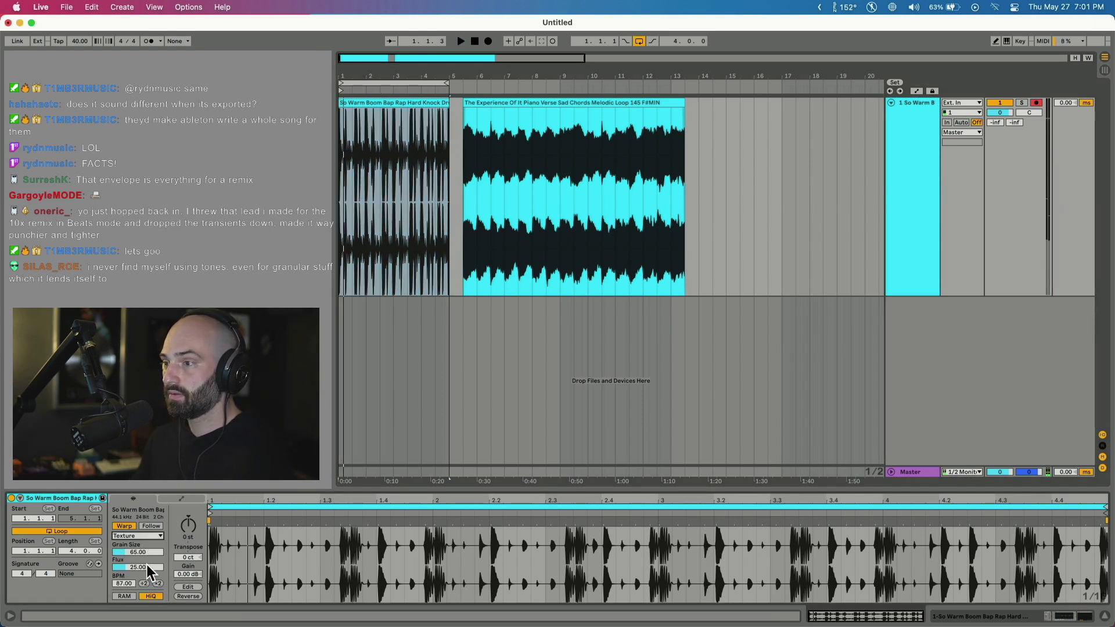
key(space)
drag(149, 553, 148, 493)
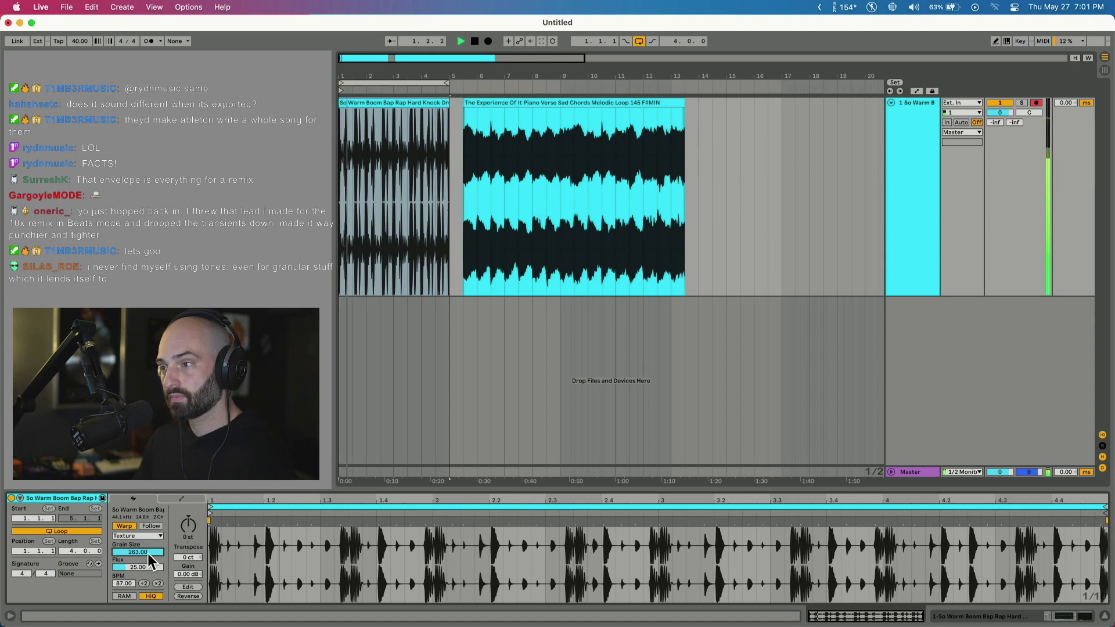
key(space)
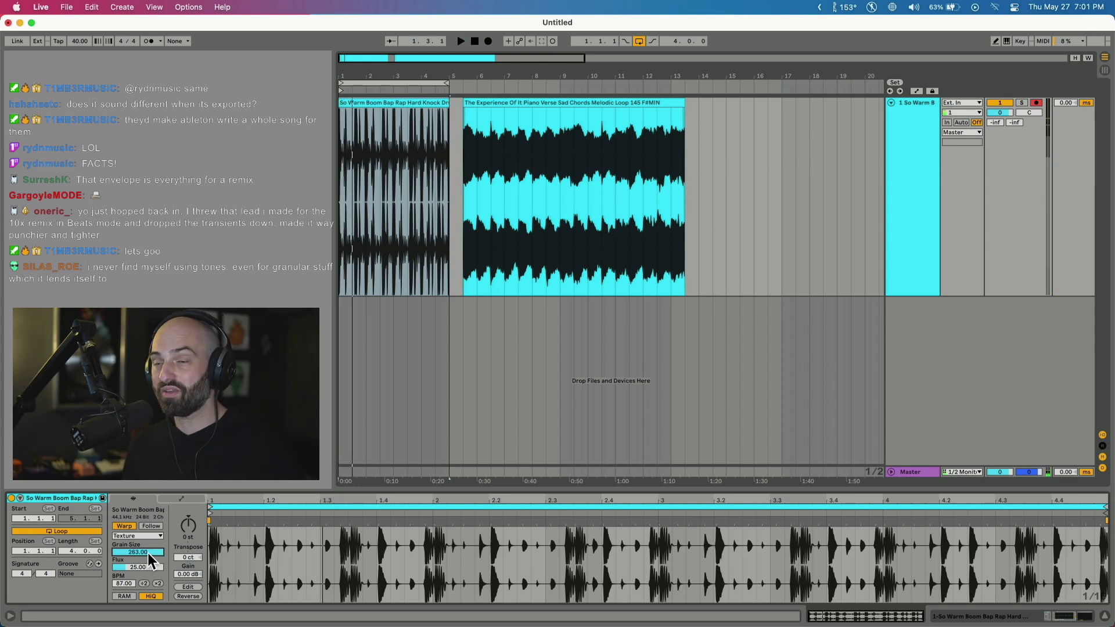
Step: Replay the drum loop in Texture mode while raising the flux to 100
key(space)
drag(150, 571, 150, 551)
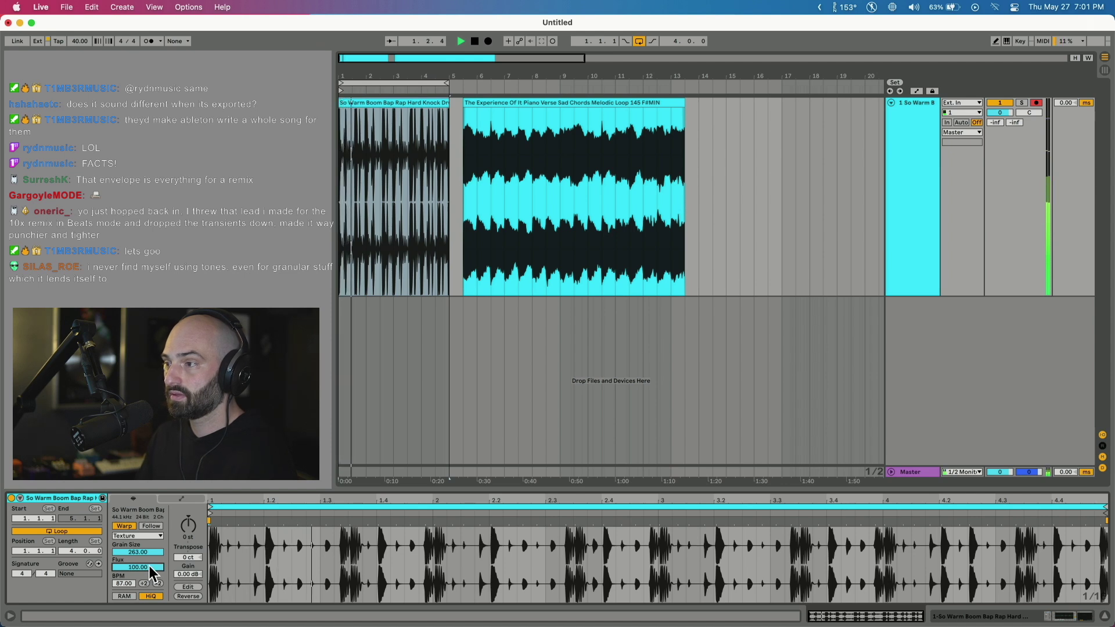
key(space)
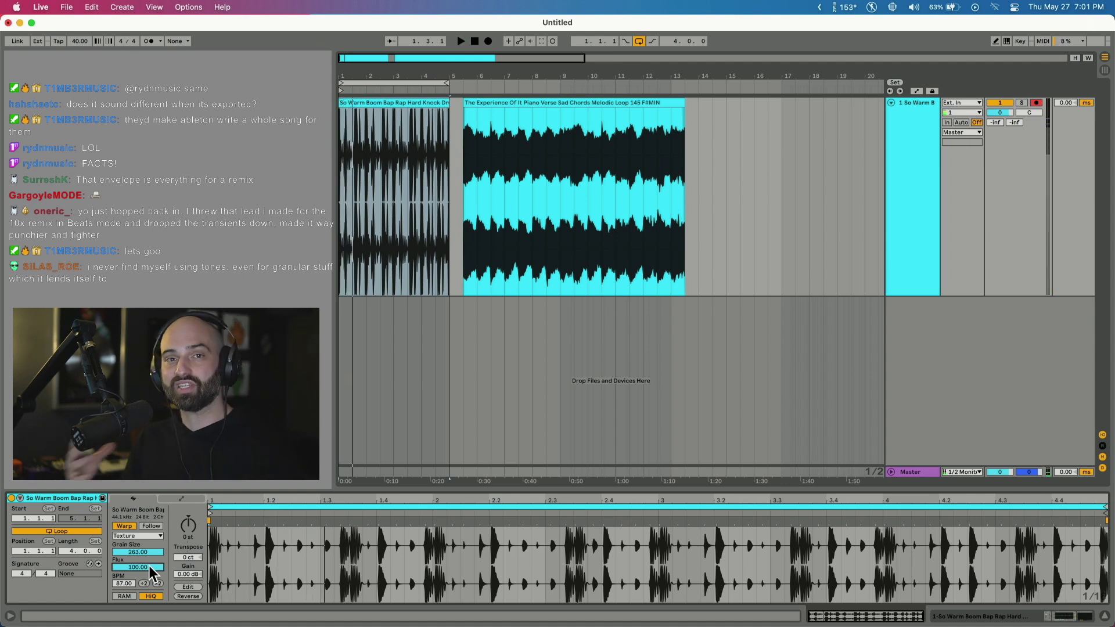
key(space)
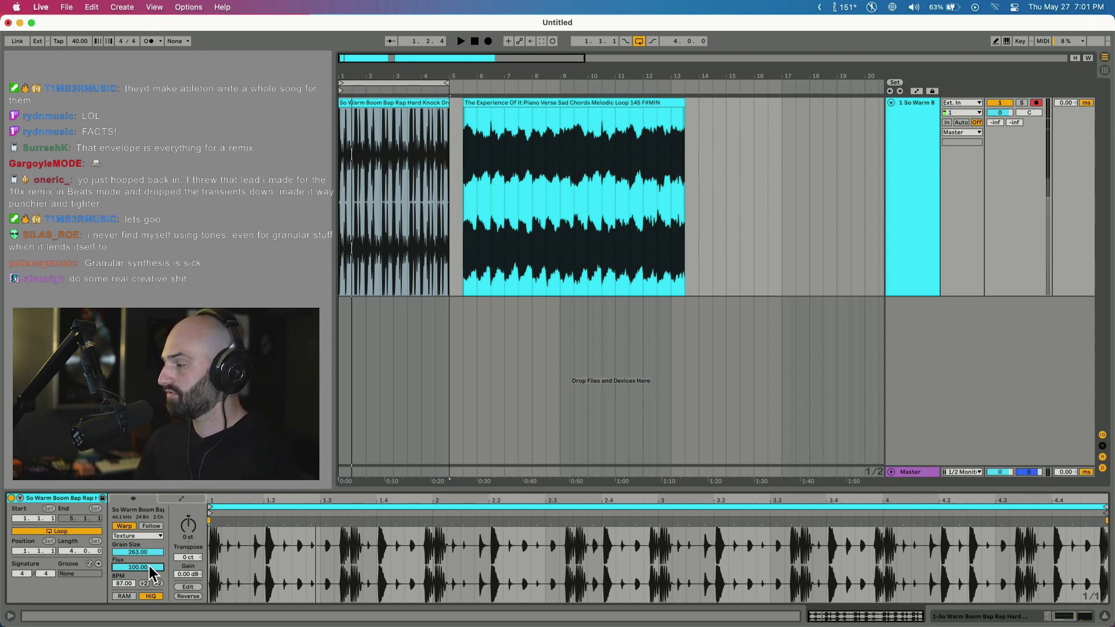
Step: Set the drum loop's warp mode to Re-Pitch and audition it at a project tempo of 95 BPM
click(138, 536)
click(138, 567)
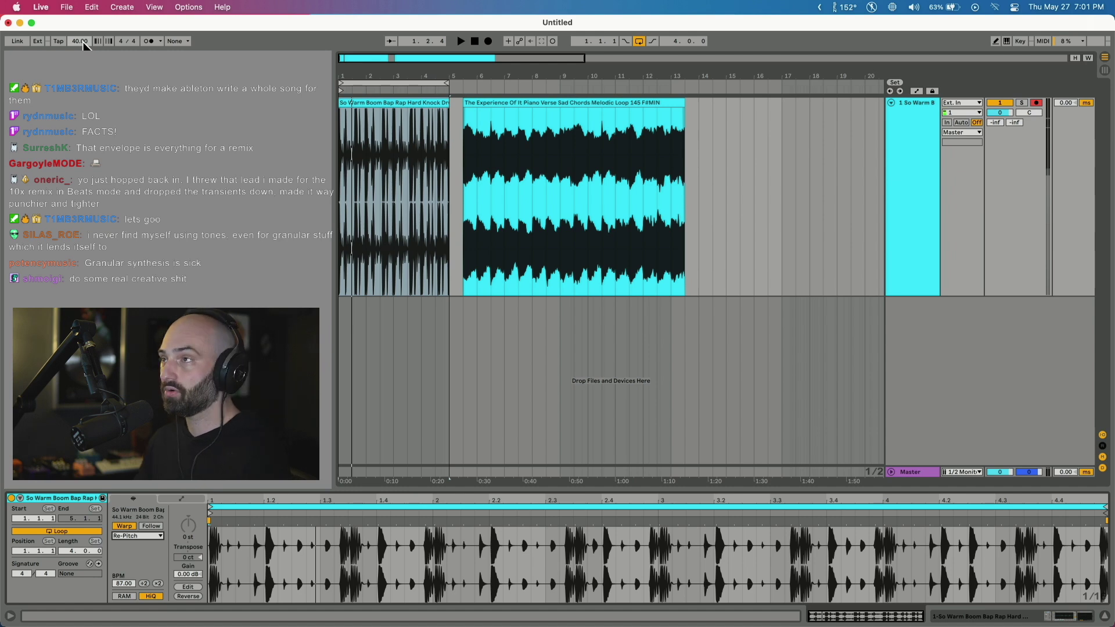
drag(83, 43, 83, 41)
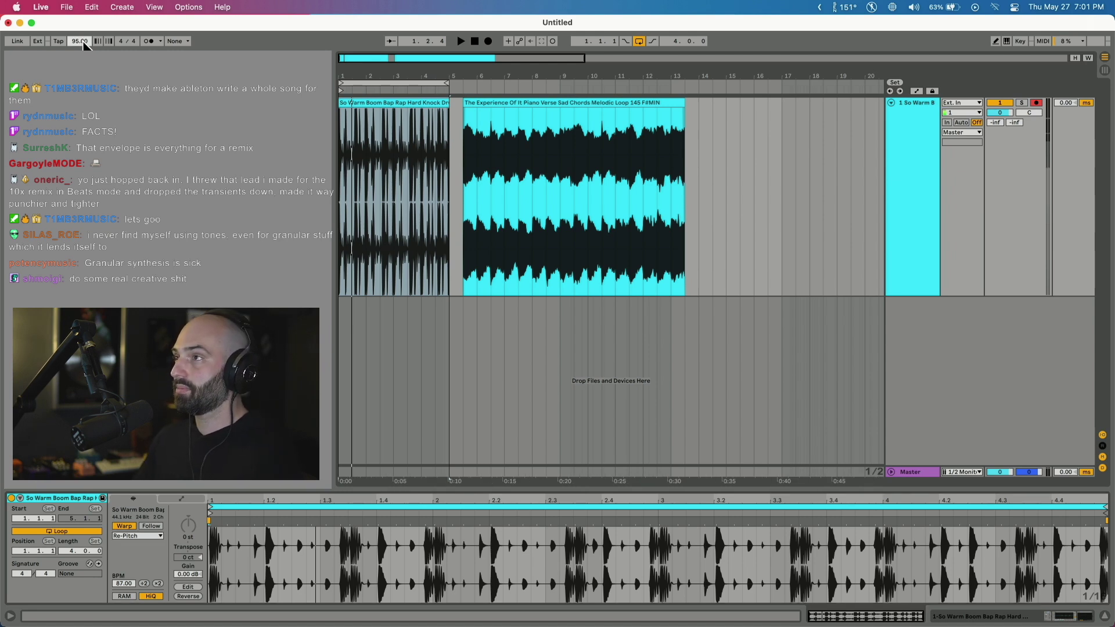
key(space)
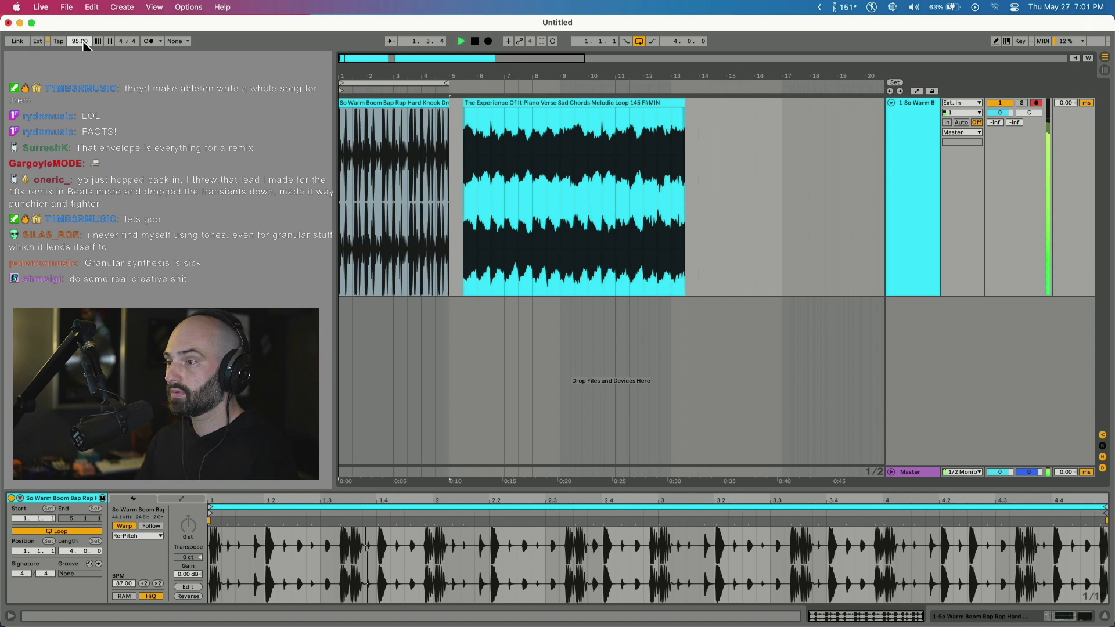
key(space)
Step: Play the Re-Pitch drum loop at 69 BPM and lower the project tempo further to 61 BPM
drag(83, 43, 84, 53)
key(space)
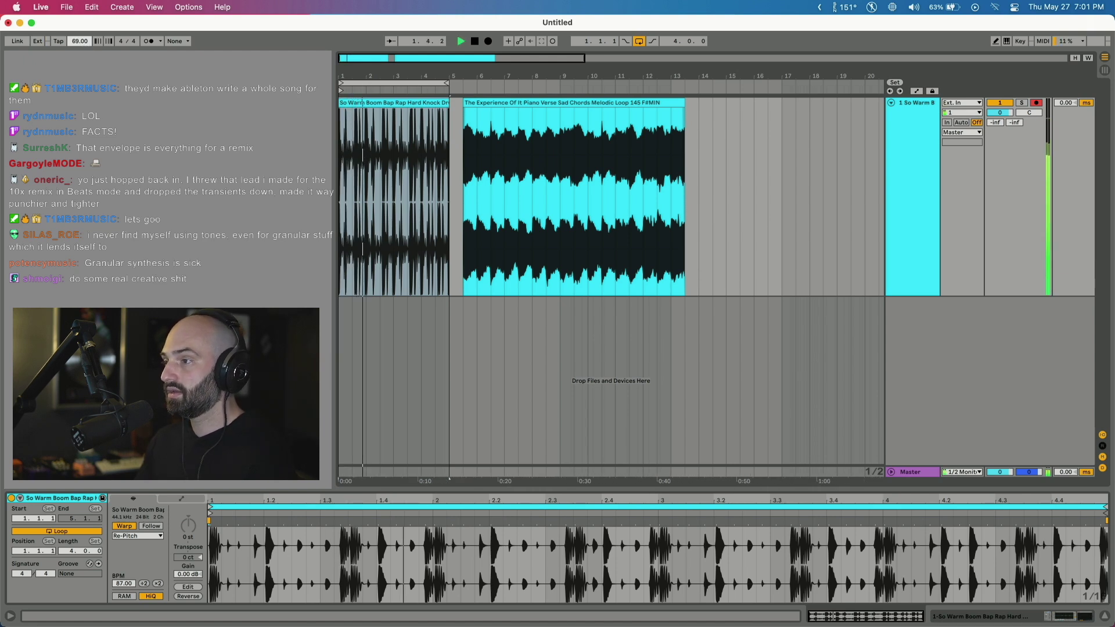
text(60)
key(Return)
drag(83, 43, 83, 43)
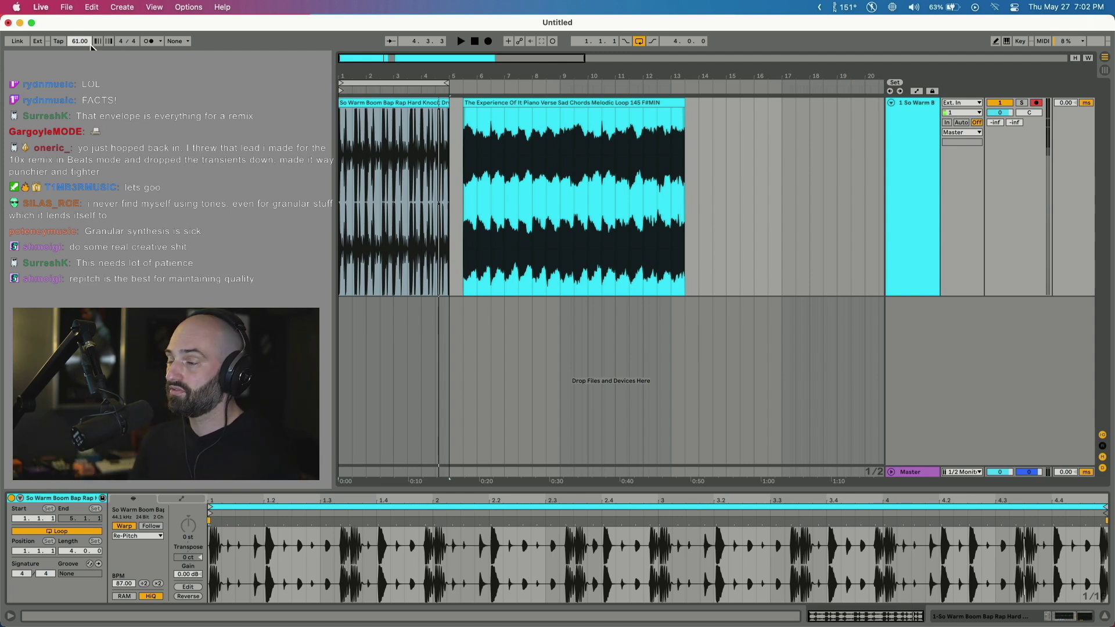
Step: Replay the Re-Pitch drum loop while raising the project tempo to 100 BPM and stop
key(space)
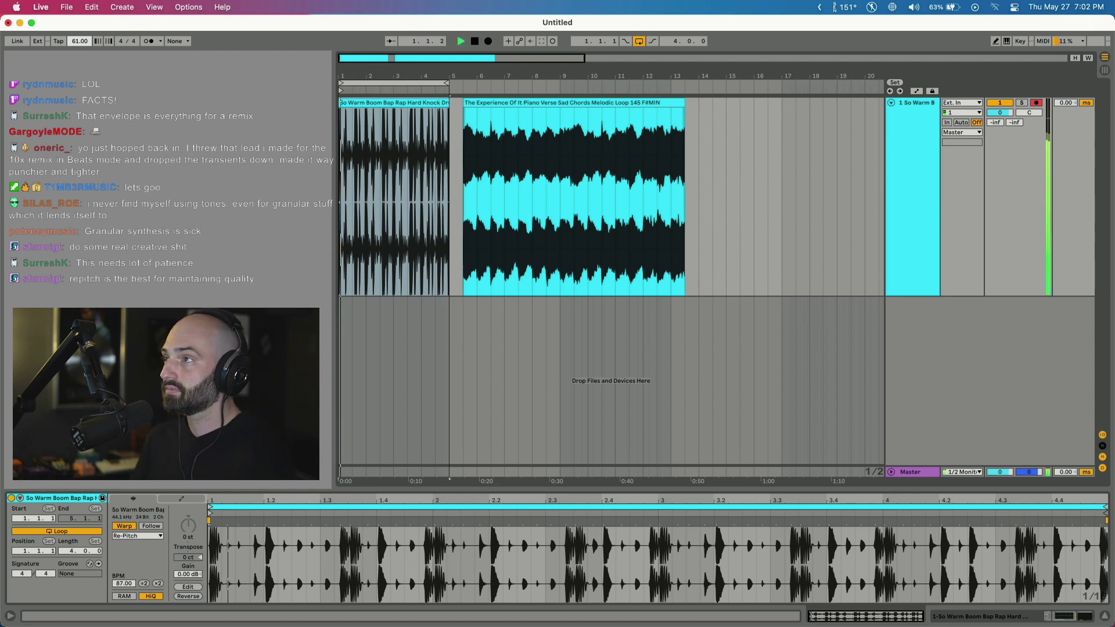
drag(85, 43, 85, 19)
key(space)
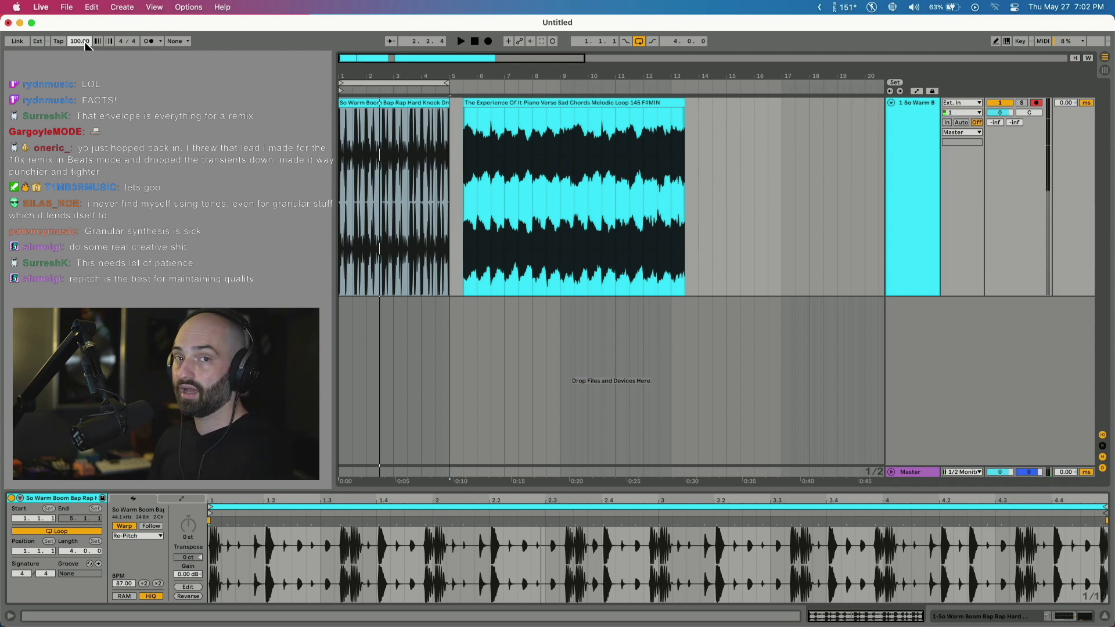
Step: Loop the melodic clip, set its warp mode to Re-Pitch and play it while raising the tempo to 135 BPM
key(super+l)
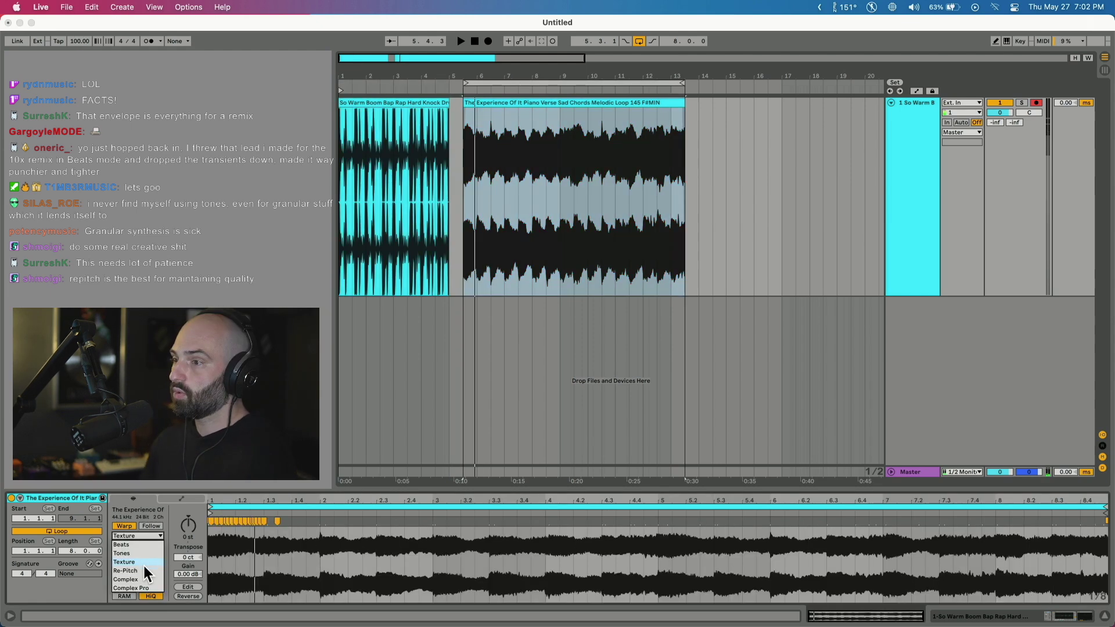
key(space)
mouse_move(84, 41)
mouse_down()
mouse_move(83, 24)
mouse_move(83, 37)
mouse_up()
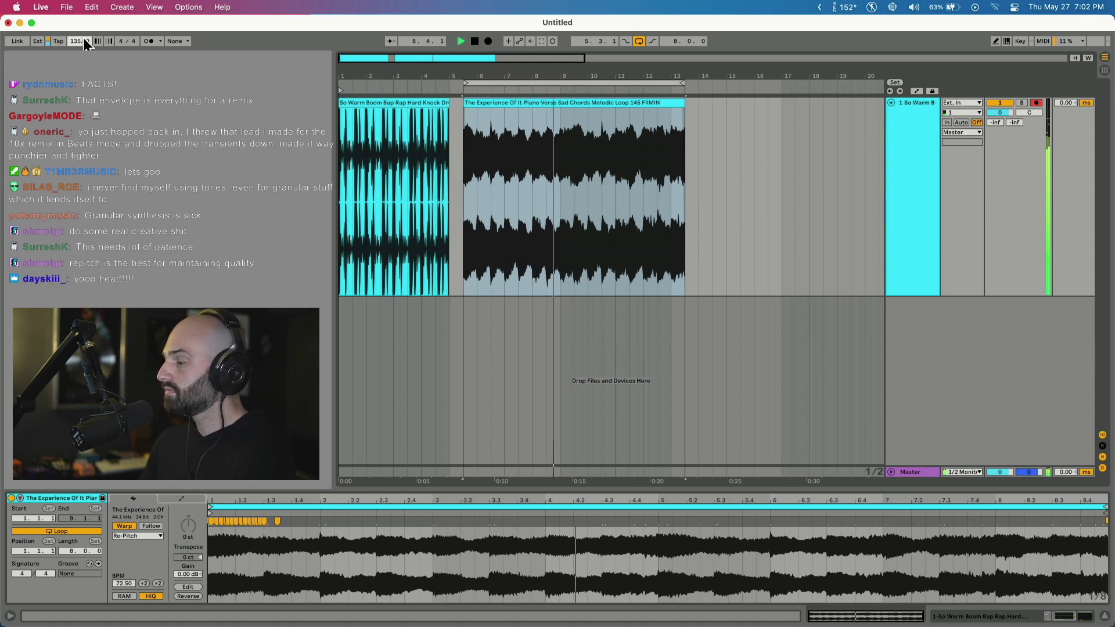